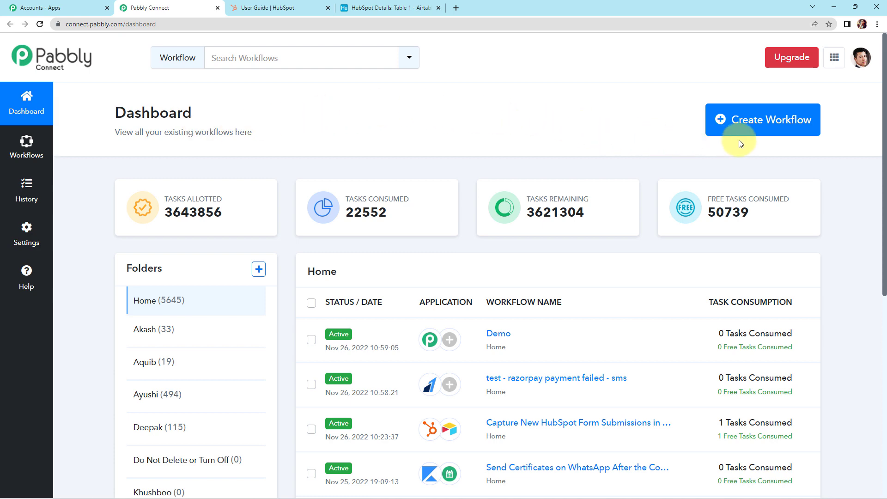
Create a new workflow named 'Capture New HubSpot Form Submissions in Airtable'
left_click(753, 130)
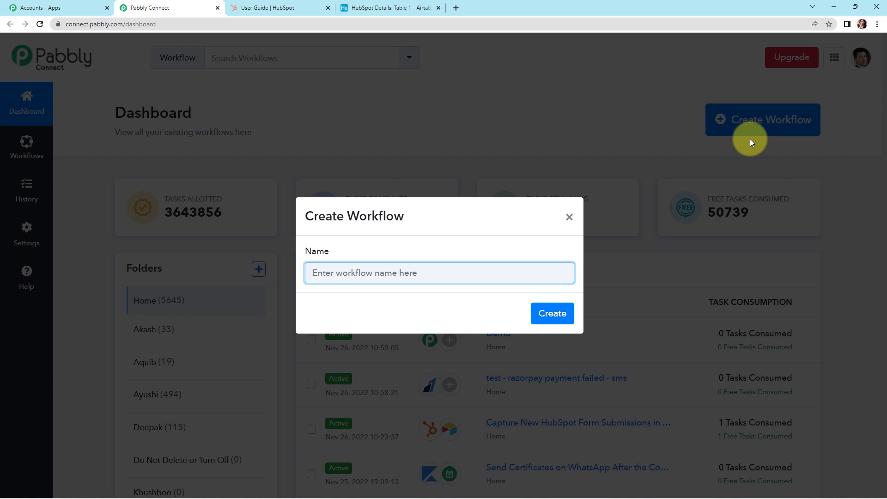
type("Capture New HubSpot Form Submissions in Airtable")
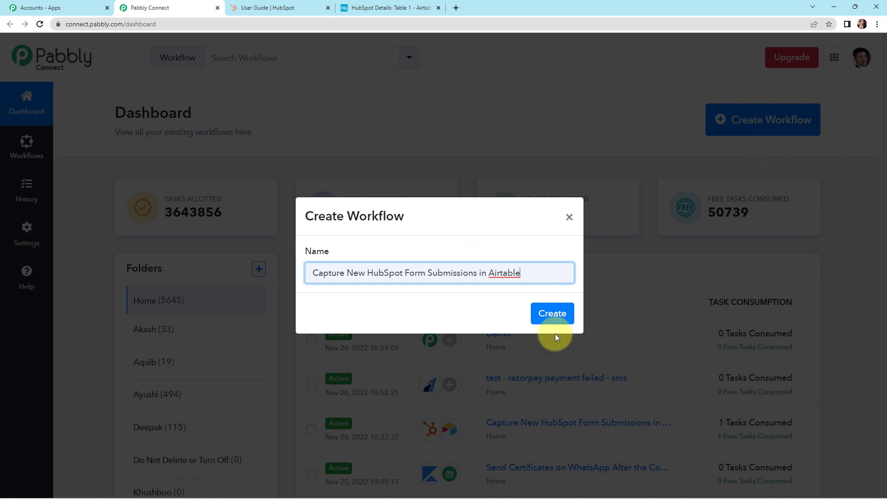
left_click(555, 319)
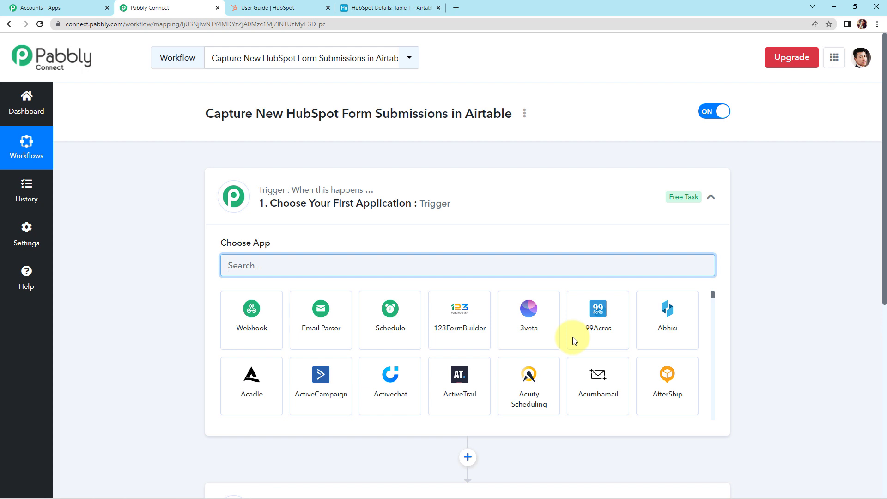
Search 'hubs' and choose HubSpot CRM as the trigger app
scroll(452, 298, "down", 1)
scroll(452, 298, "down", 3)
scroll(739, 374, "down", 4)
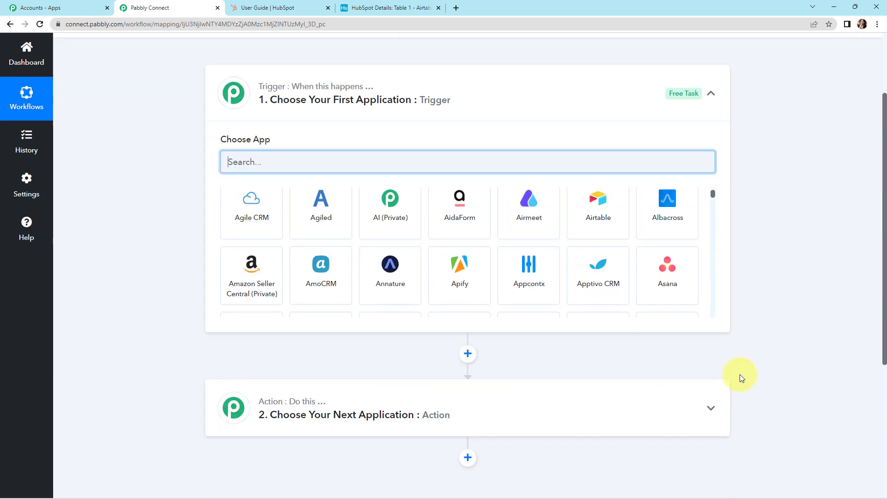
scroll(786, 367, "up", 2)
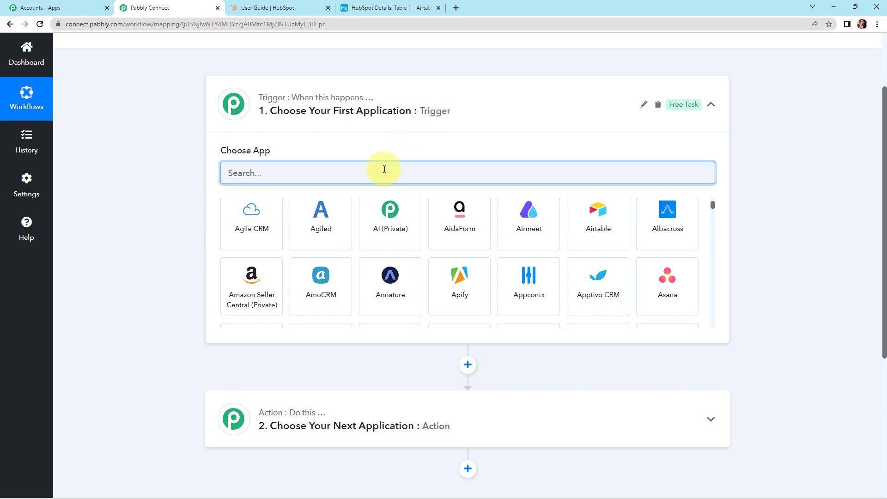
type("hubs")
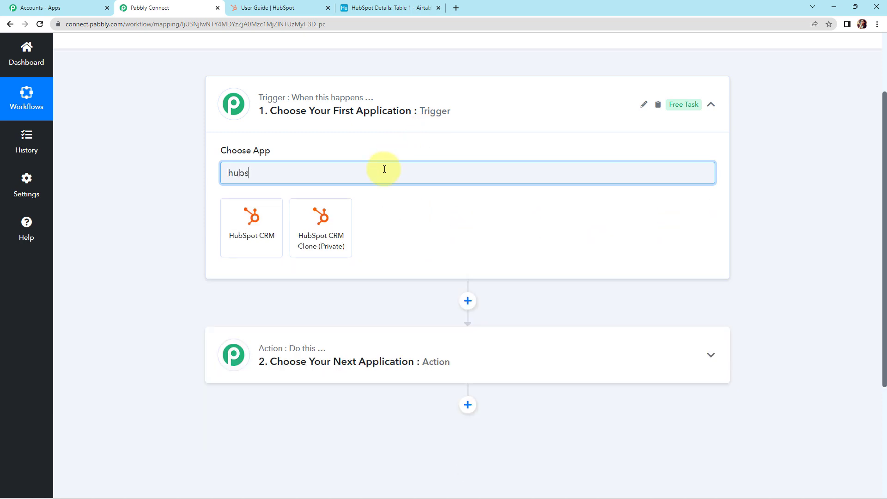
left_click(260, 237)
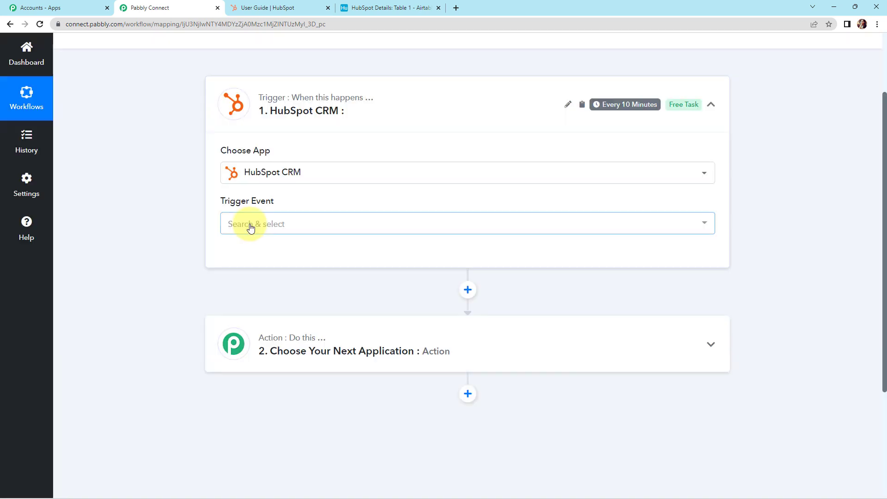
Set the HubSpot trigger event to New Form Submission
left_click(251, 229)
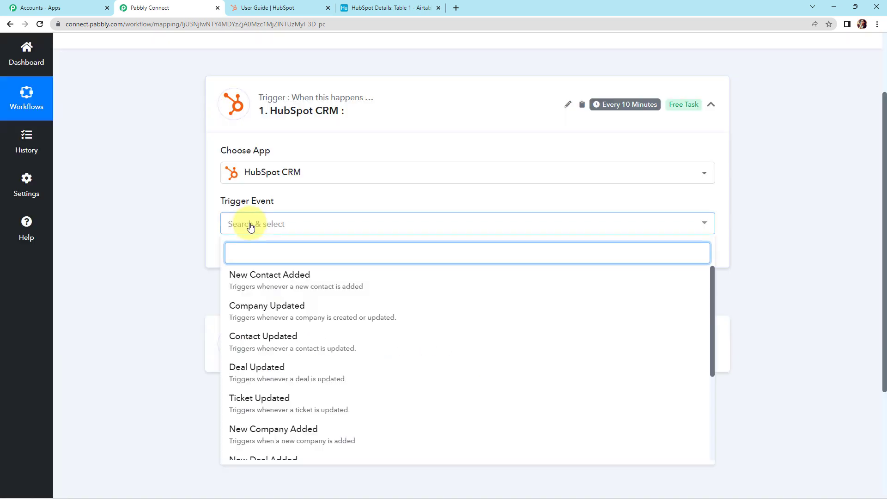
scroll(309, 358, "down", 3)
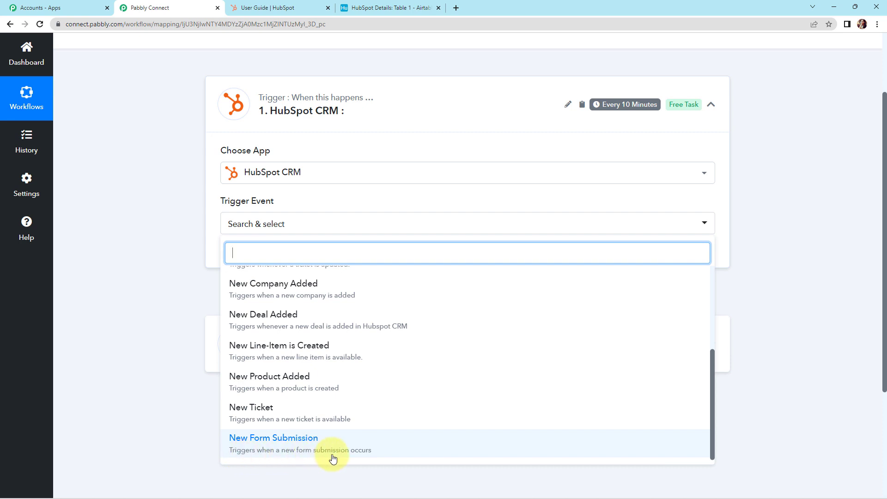
left_click(270, 448)
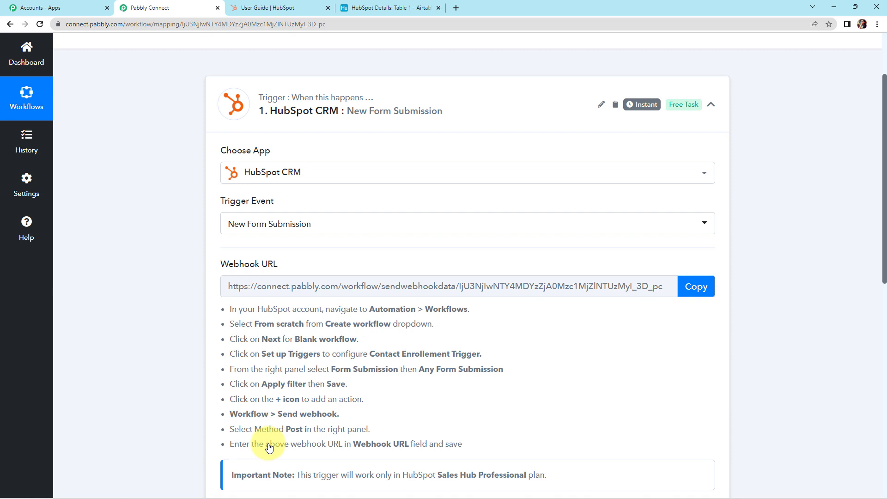
Copy the trigger's webhook URL and switch to the HubSpot account
mouse_move(646, 105)
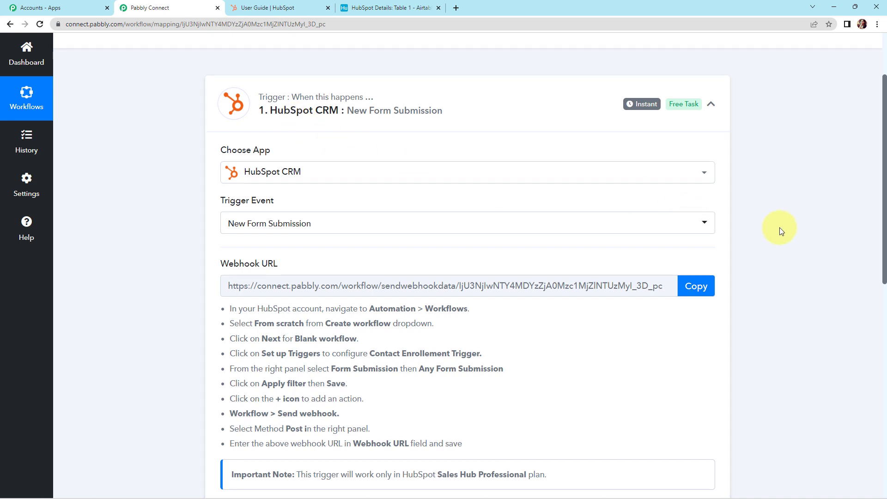
scroll(388, 192, "down", 2)
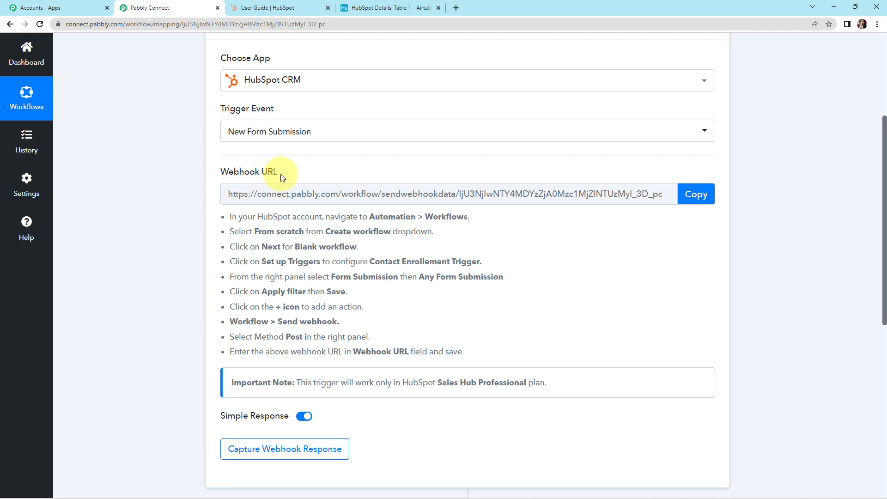
left_click(694, 194)
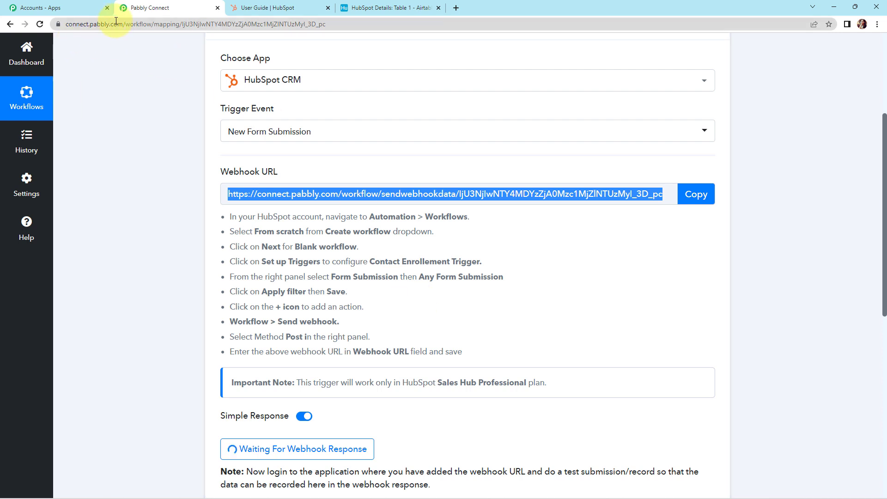
left_click(284, 10)
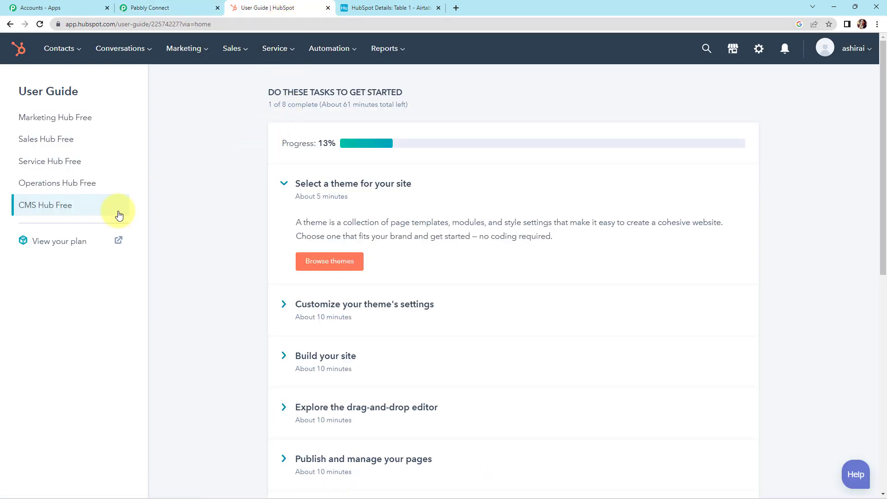
From Automation > Workflows, start a blank contact-based workflow from scratch
left_click(336, 50)
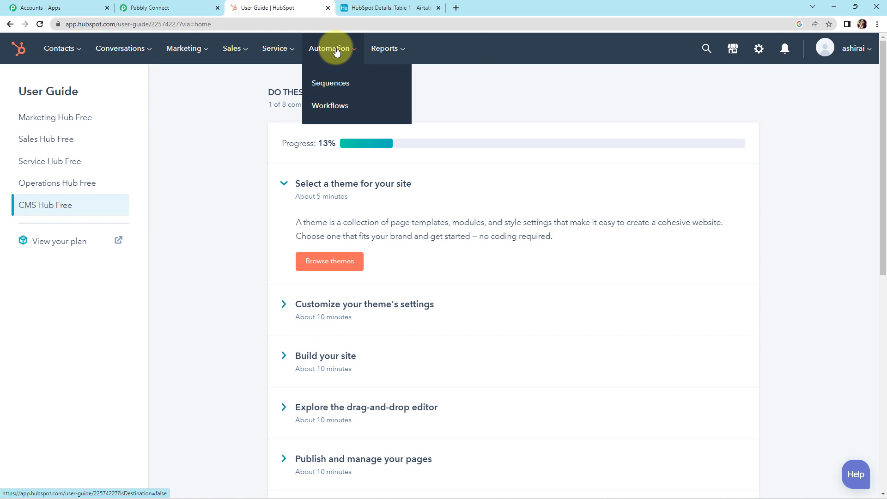
left_click(325, 107)
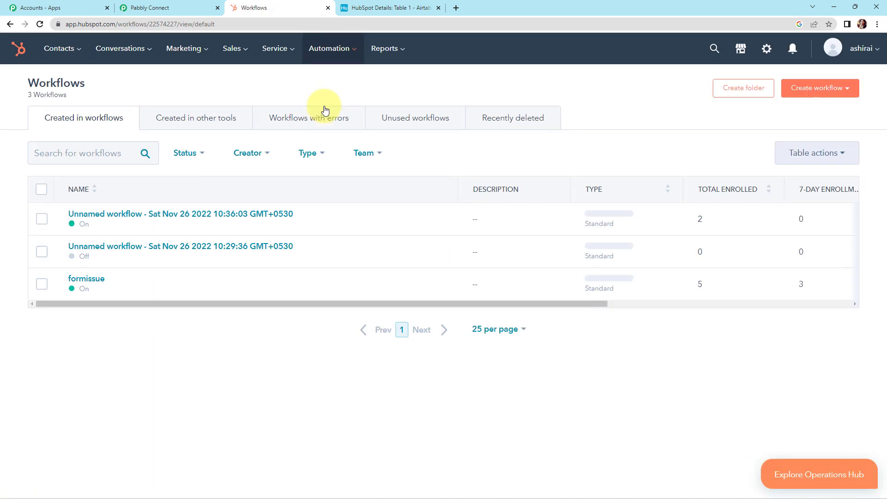
left_click(840, 89)
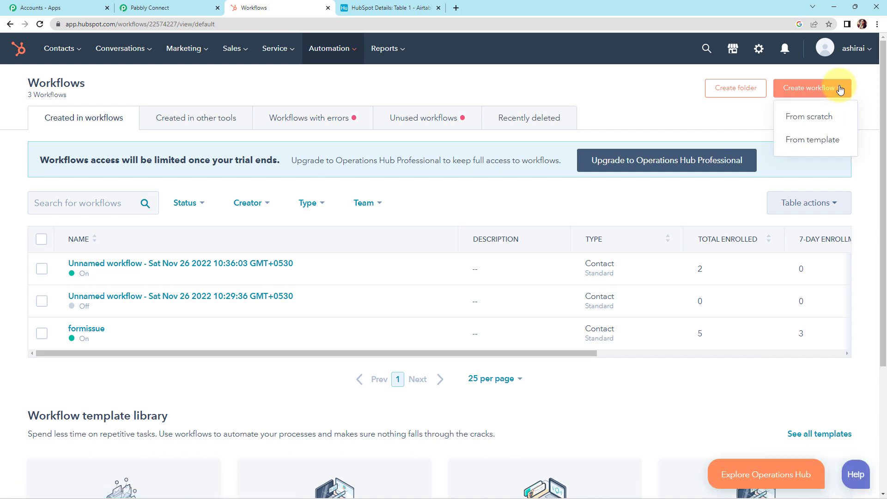
left_click(818, 121)
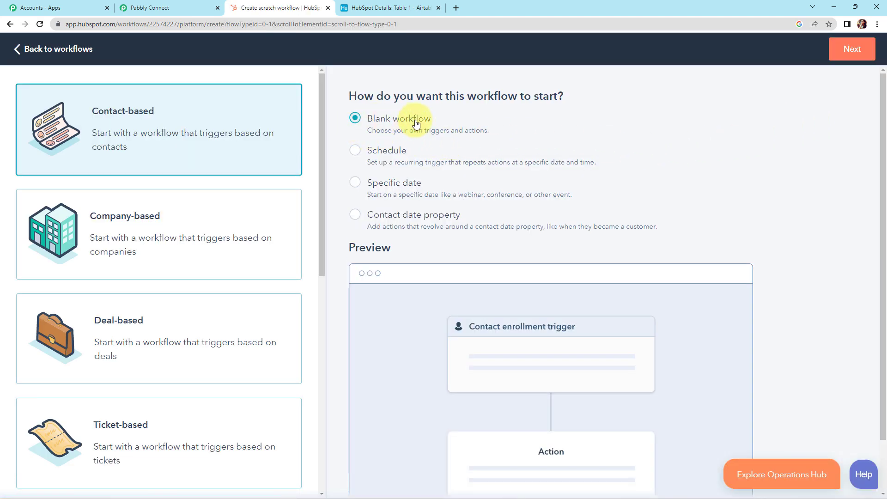
left_click(853, 50)
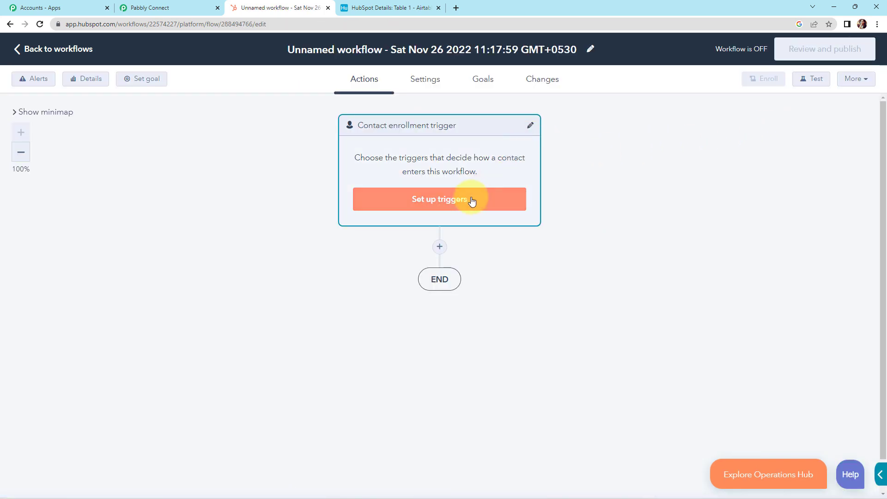
Set and save an 'any form submission' enrollment trigger, then add a first action
left_click(471, 202)
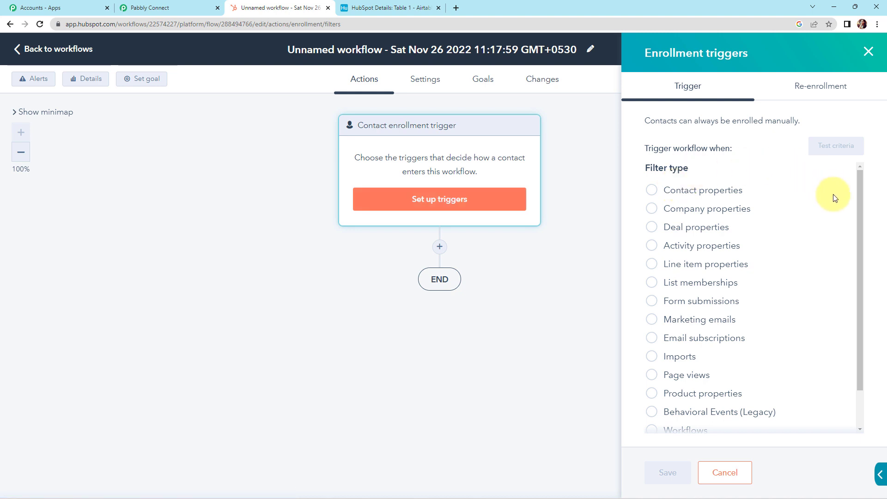
left_click(651, 303)
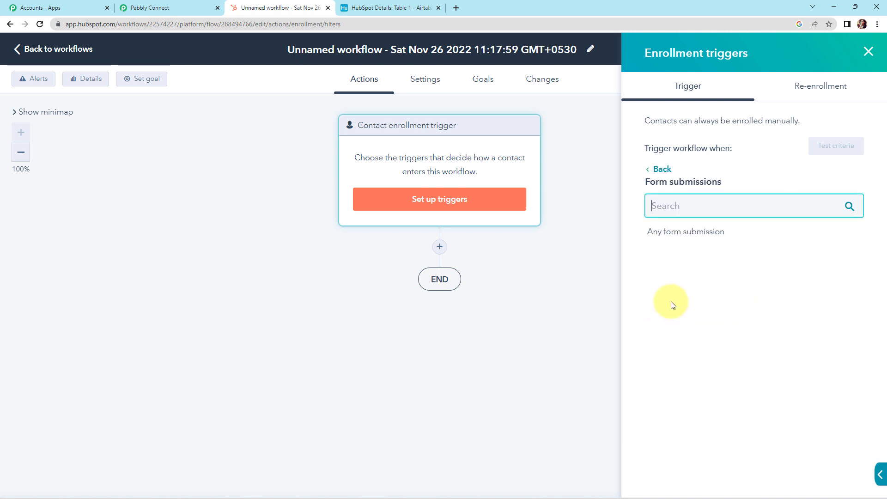
left_click(689, 237)
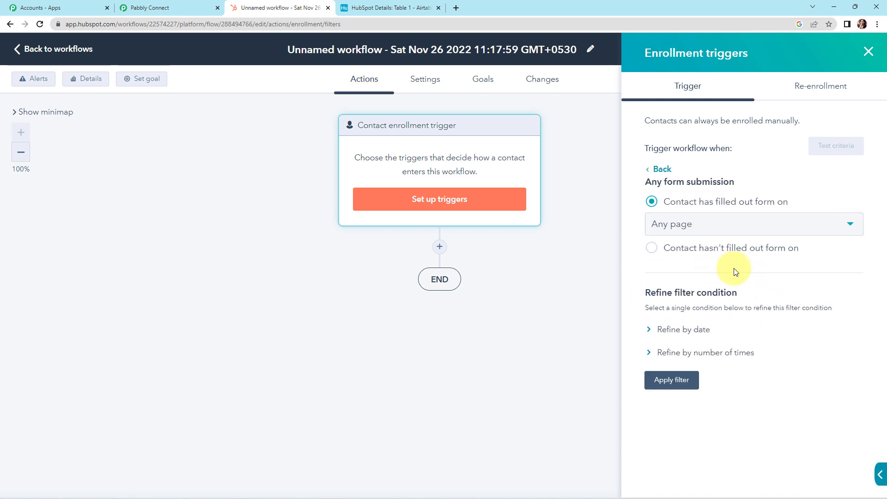
left_click(672, 380)
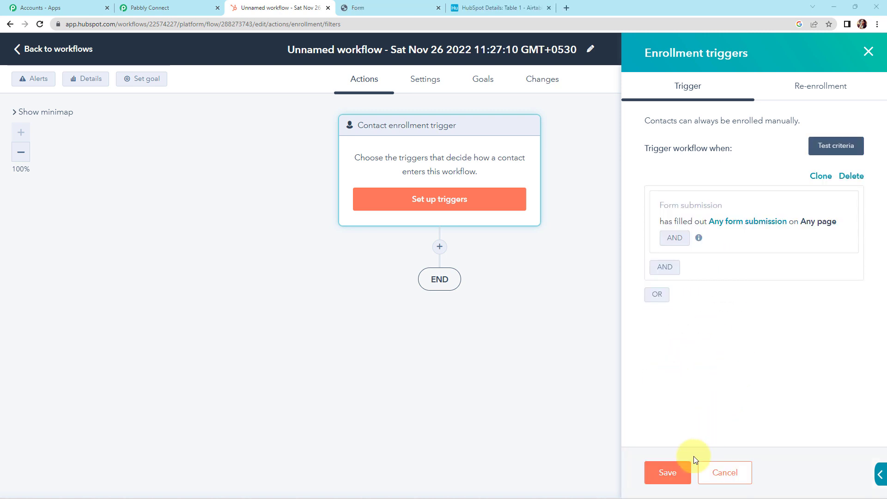
left_click(667, 472)
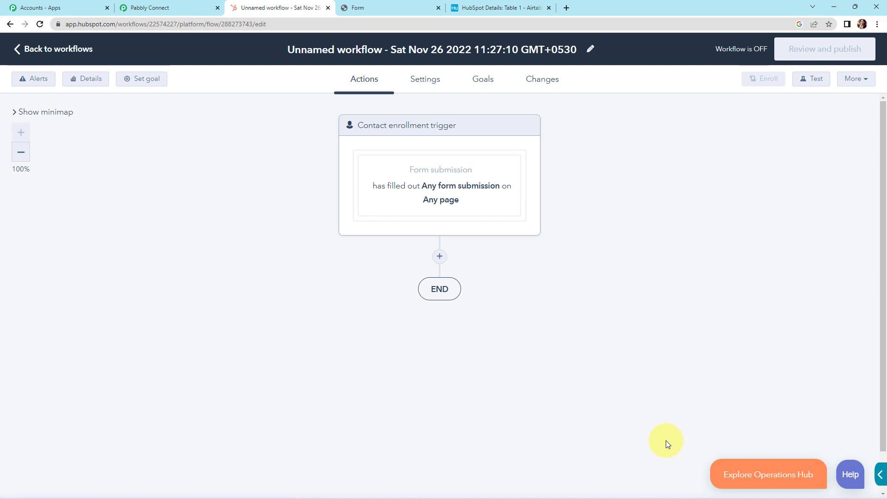
left_click(441, 259)
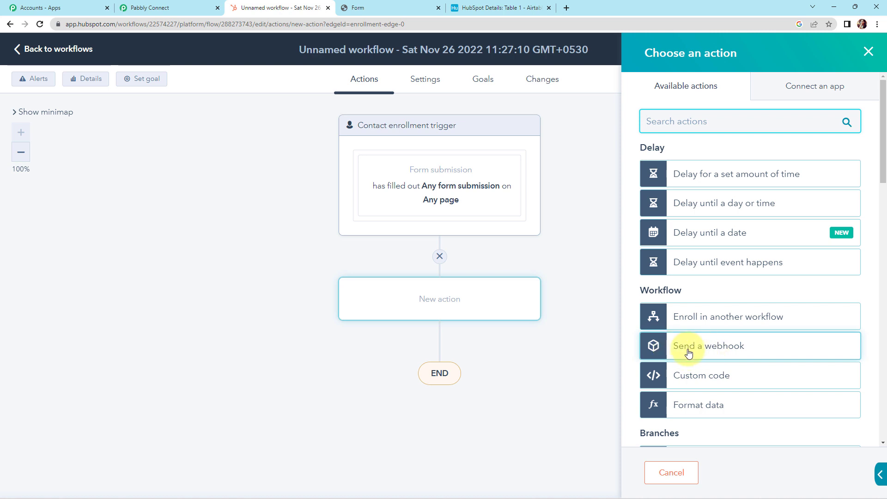
Make the first action a webhook using the POST method
left_click(740, 349)
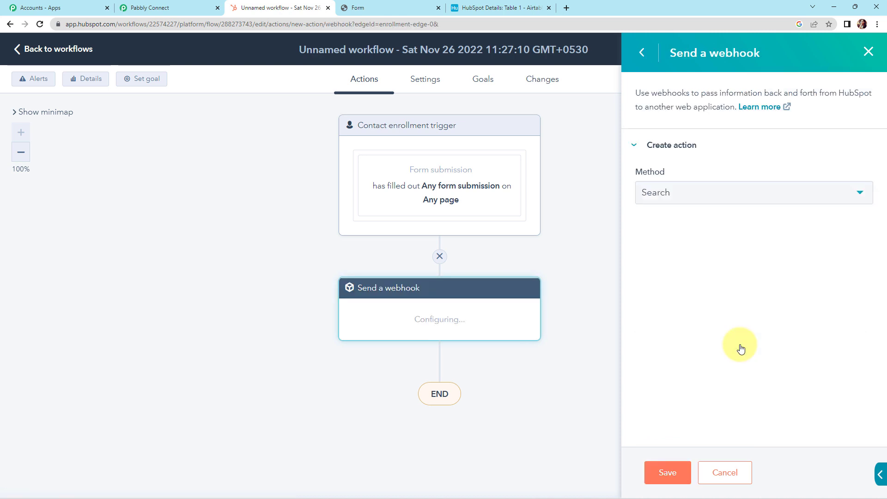
left_click(680, 196)
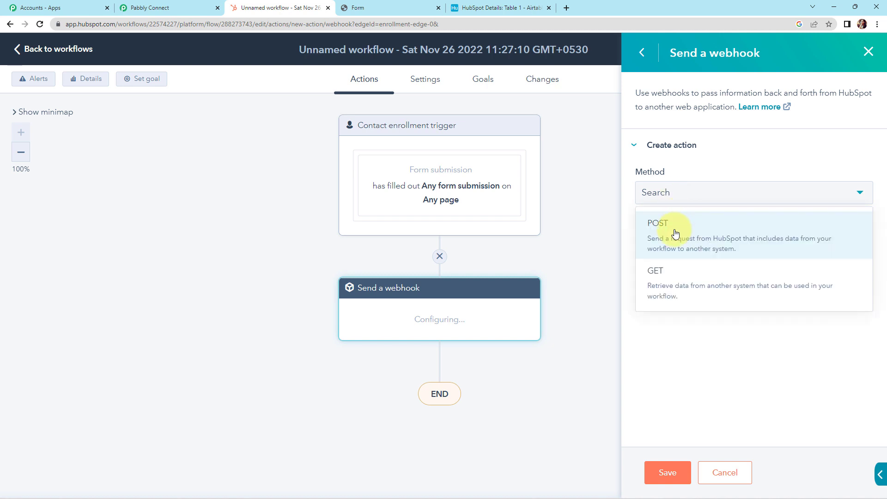
left_click(675, 232)
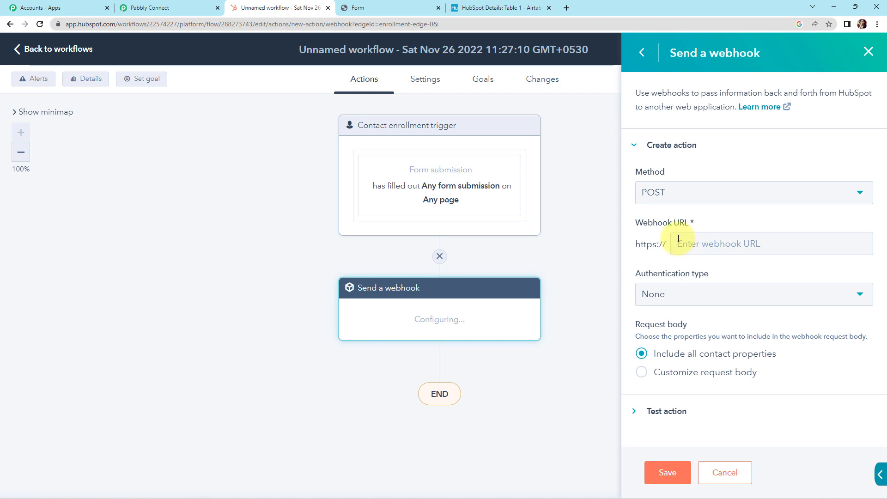
Paste the Pabbly Connect webhook URL into the action and save it
left_click(156, 9)
scroll(453, 197, "up", 3)
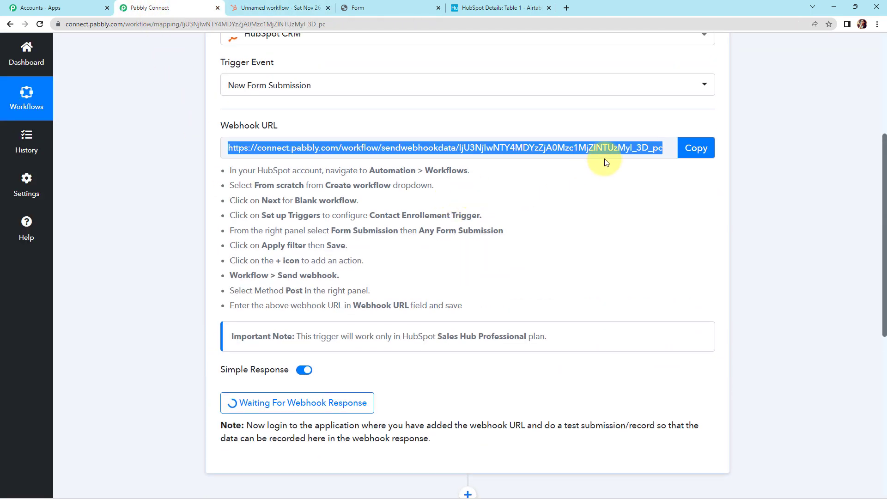
left_click(692, 148)
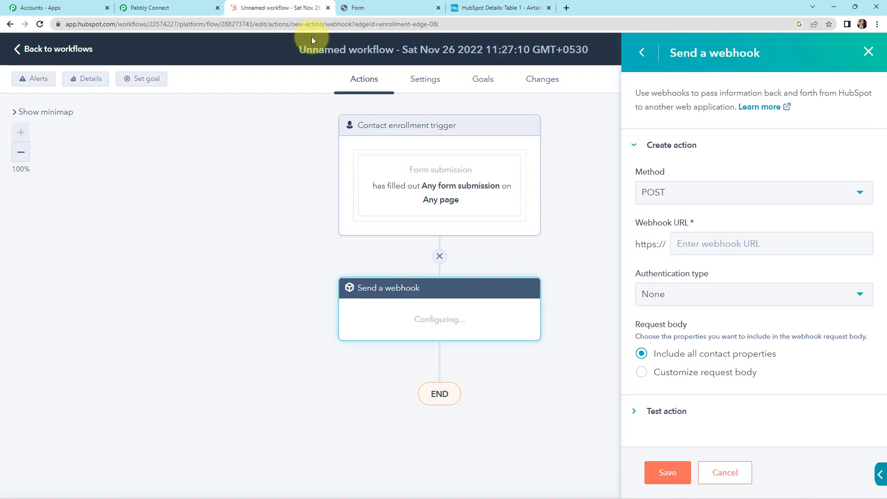
left_click(288, 10)
left_click(722, 241)
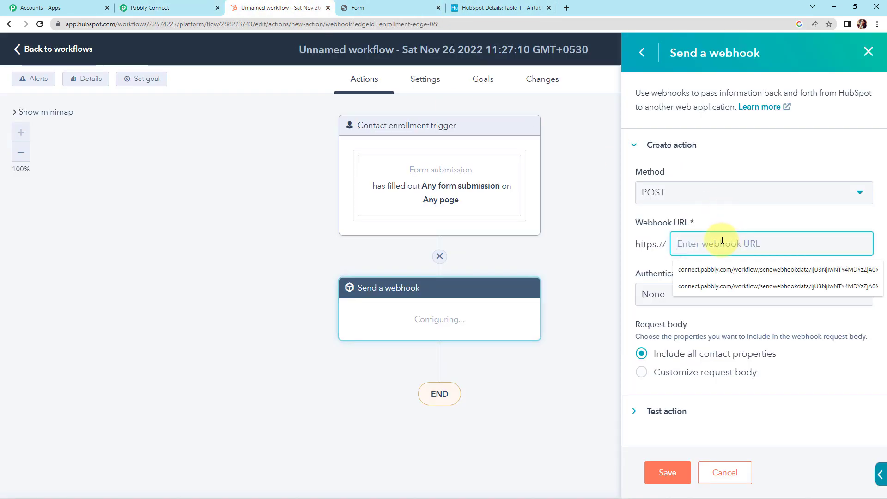
key("ctrl+v")
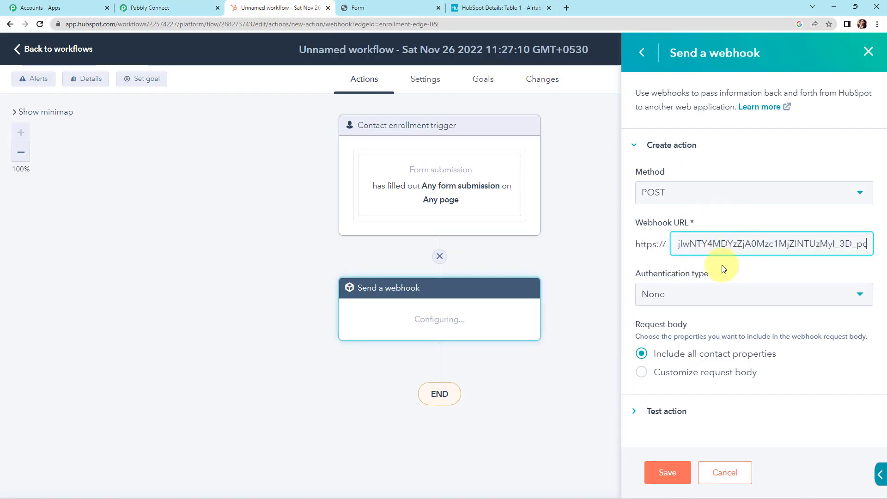
left_click(668, 477)
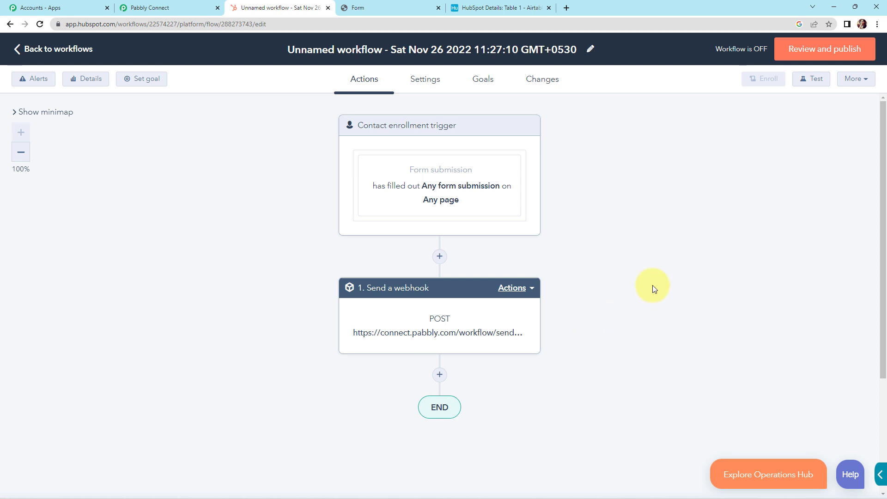
Turn on the workflow, enrolling only contacts who meet the trigger after activation
left_click(821, 49)
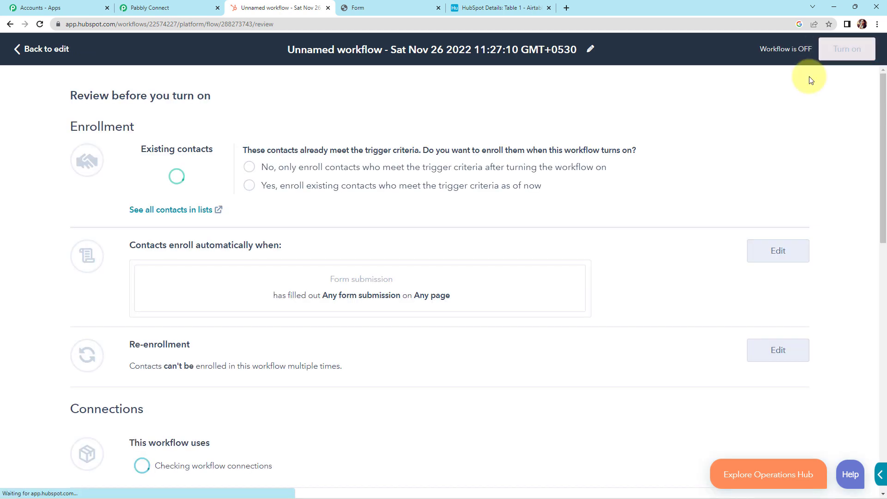
left_click(249, 168)
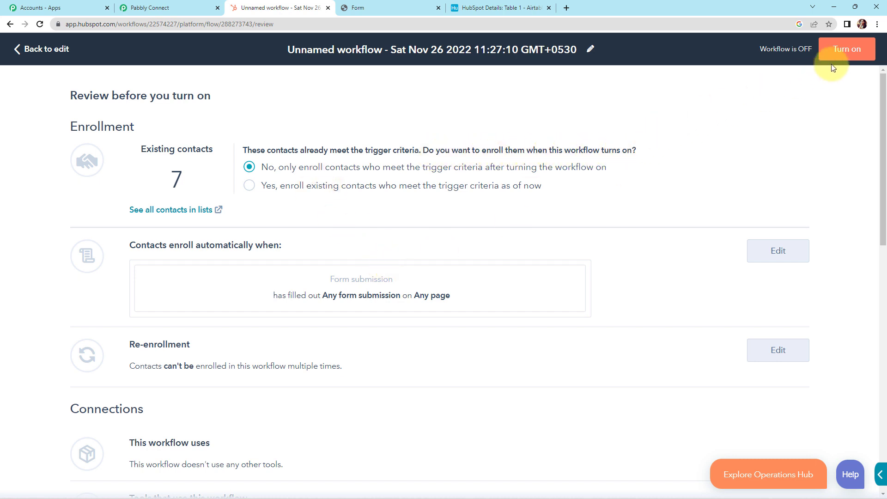
left_click(843, 51)
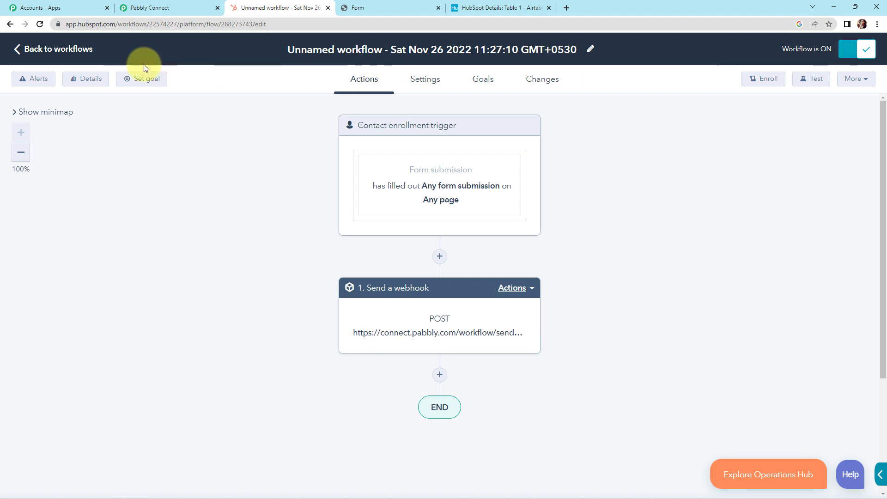
left_click(143, 9)
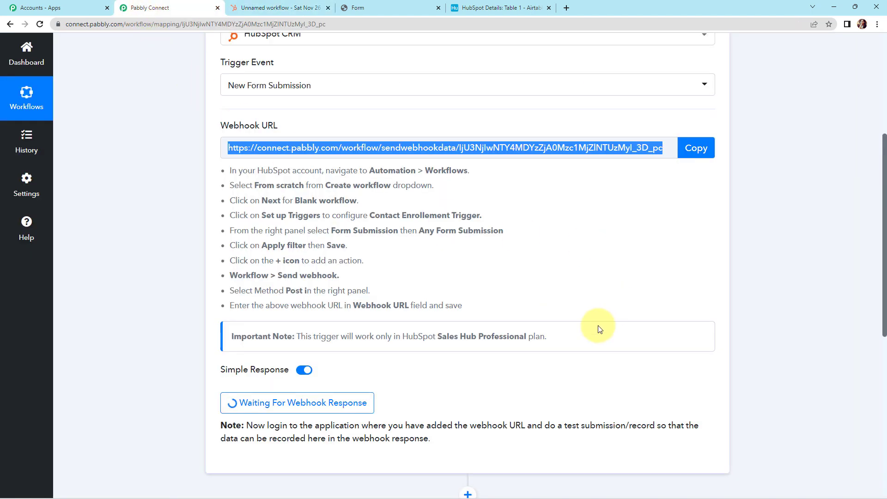
Scroll through Pabbly's webhook instructions, then return to the HubSpot workflow
scroll(520, 340, "down", 3)
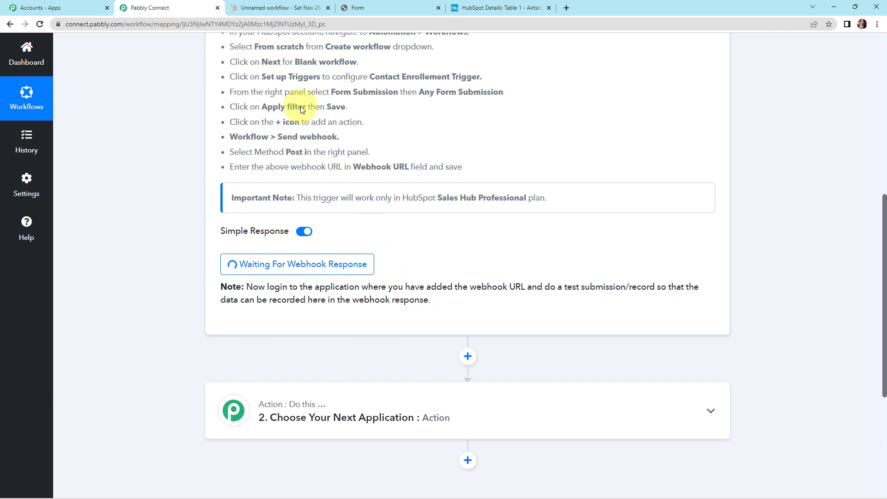
left_click(260, 5)
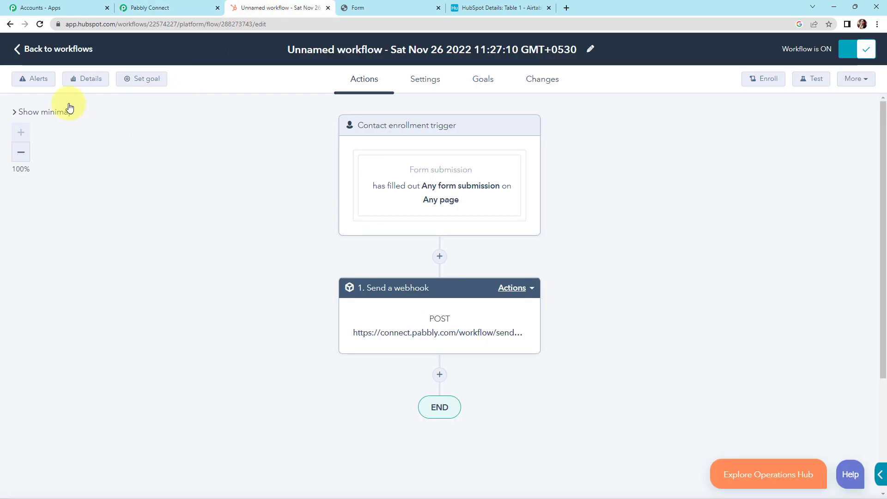
Go from workflows to Marketing > Lead Capture > Forms and open Contact Form
left_click(23, 49)
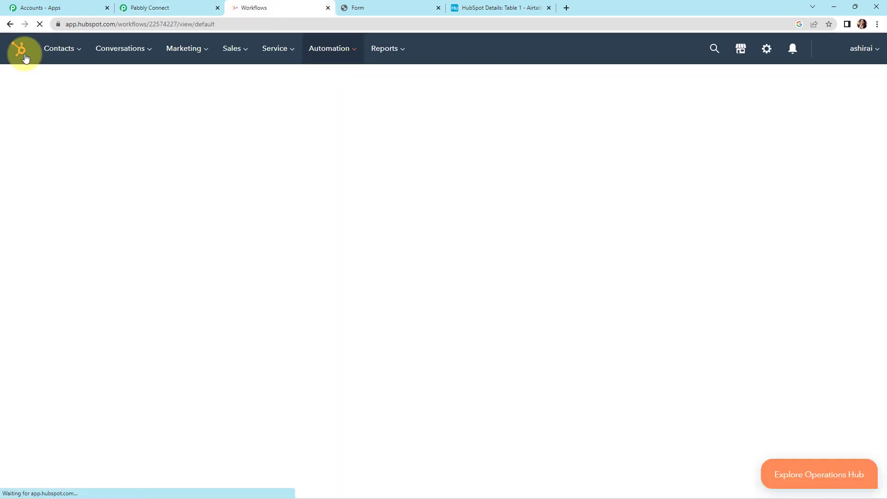
mouse_move(185, 53)
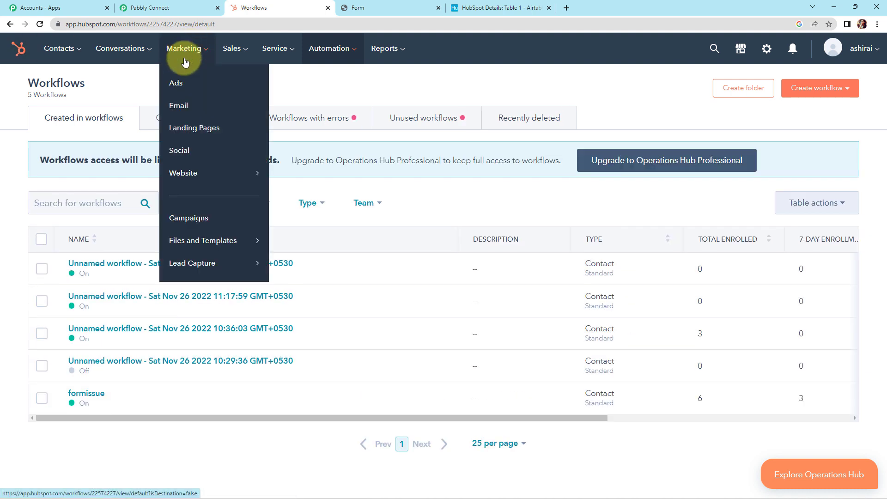
mouse_move(199, 261)
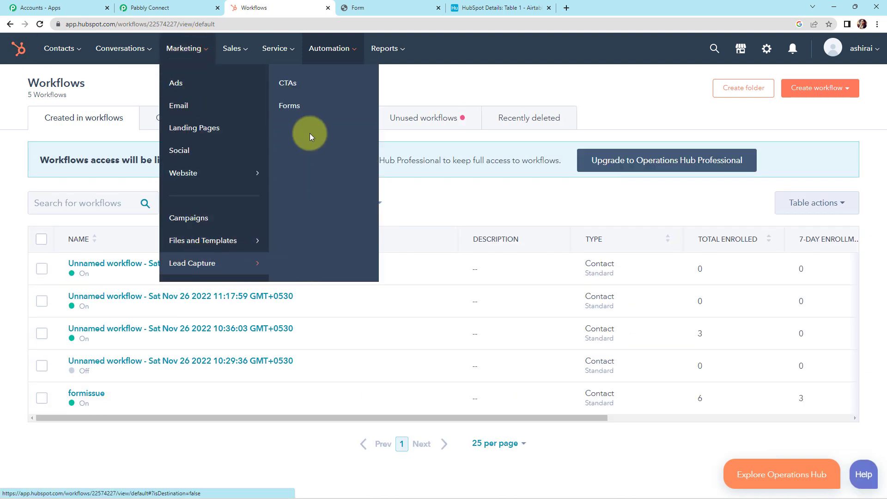
left_click(286, 107)
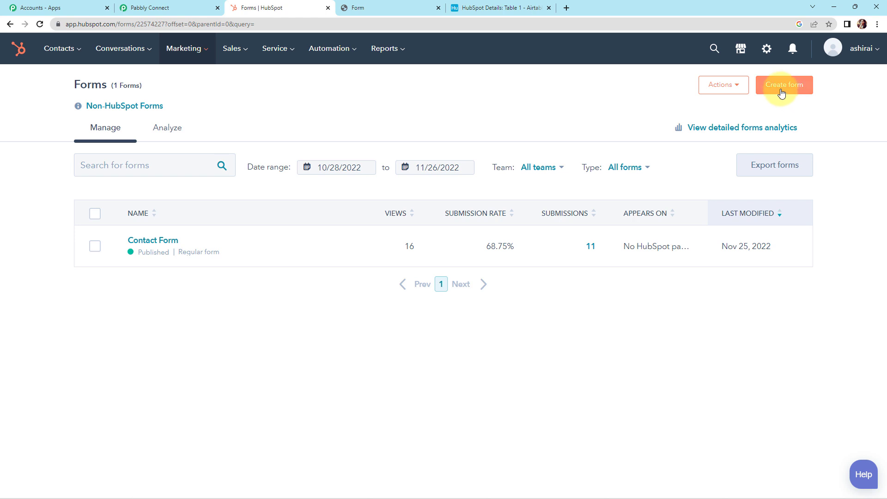
left_click(143, 241)
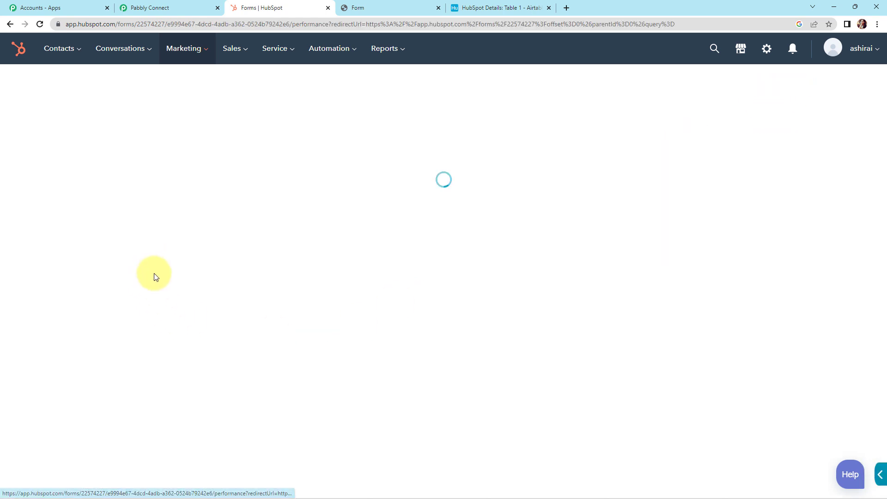
Open the live Contact Form and fill in the test contact's first and last name
mouse_move(191, 202)
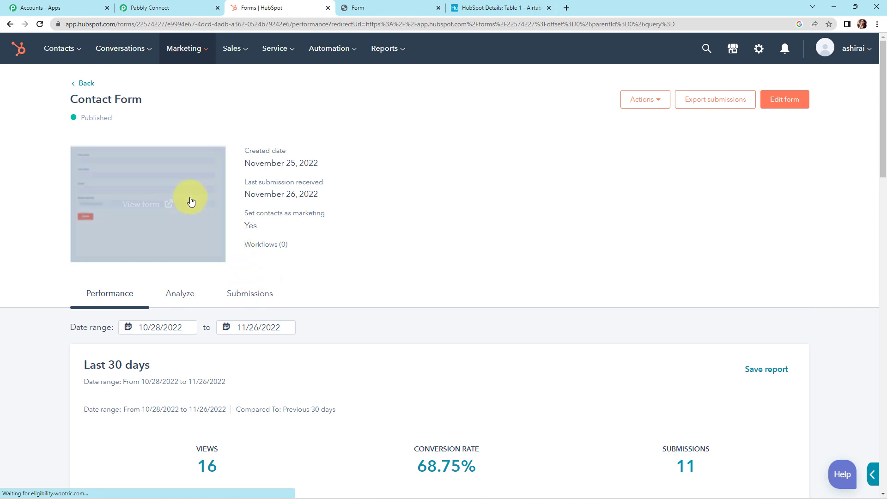
left_click(140, 206)
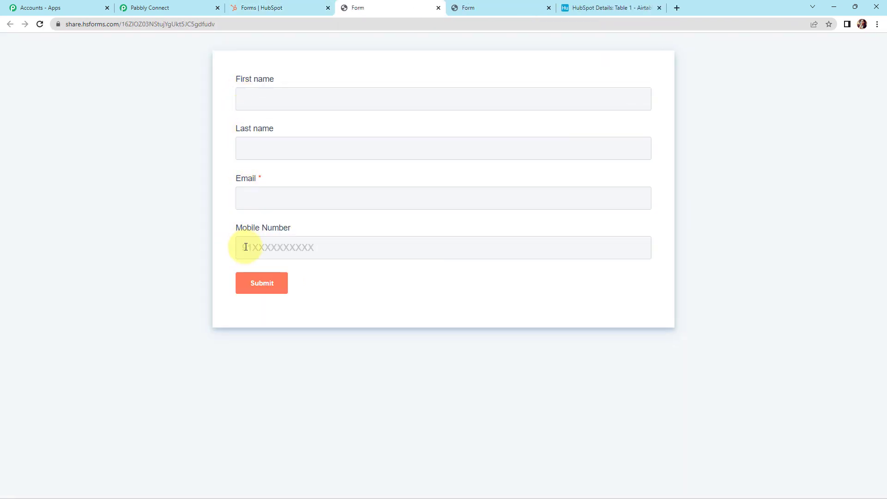
left_click(261, 95)
left_click(297, 141)
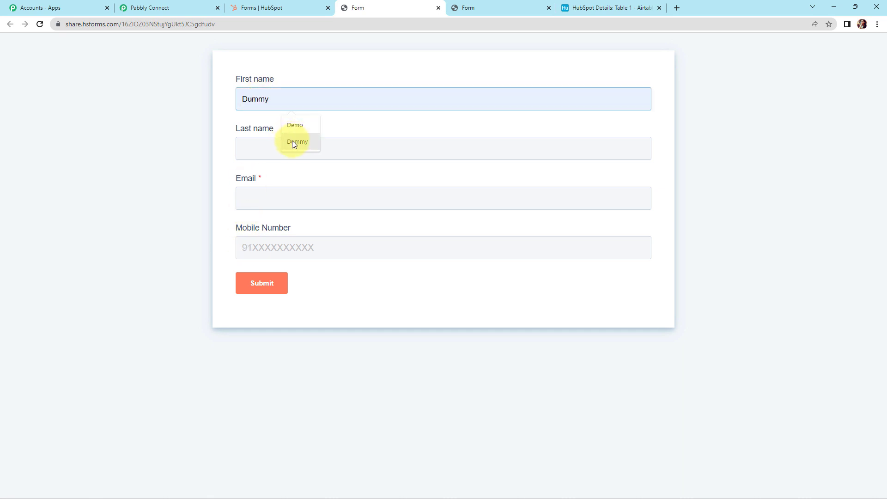
left_click(274, 147)
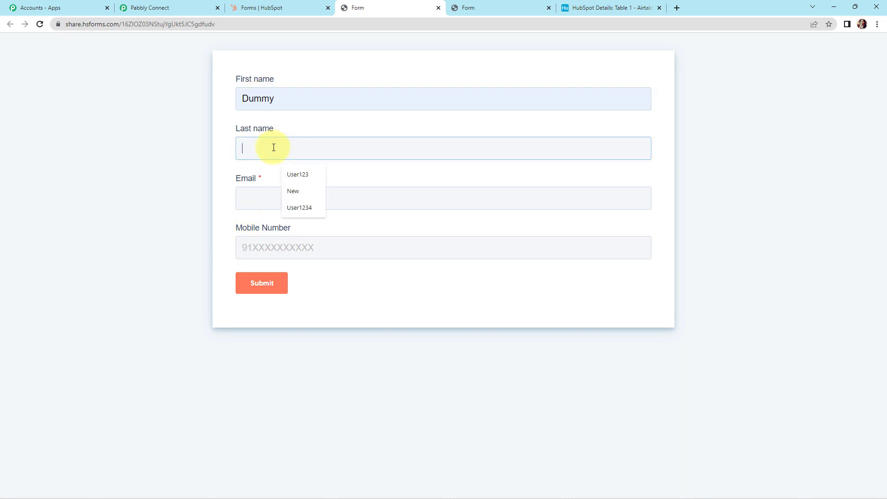
left_click(292, 176)
Enter the test e-mail address and mobile number, then submit the form
left_click(254, 197)
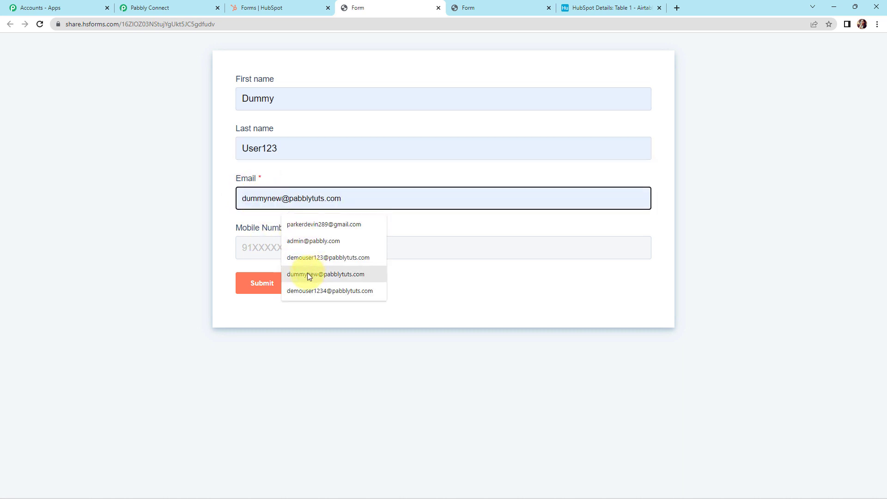
left_click(308, 275)
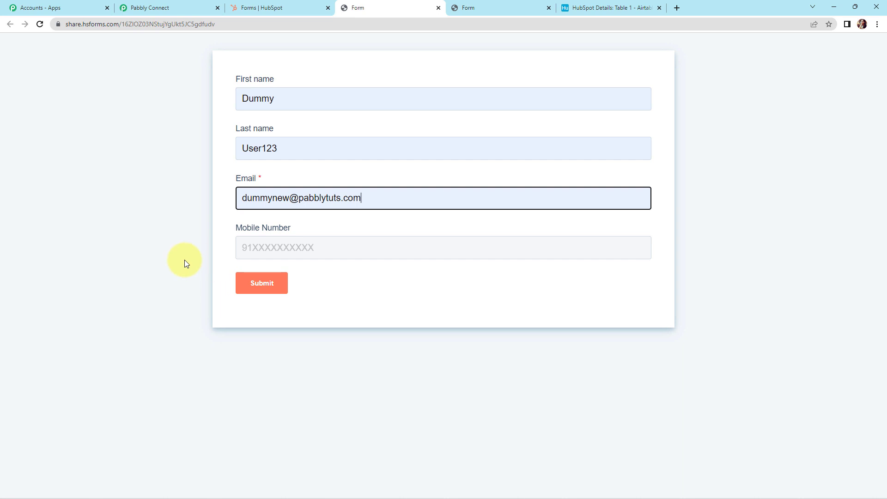
left_click(239, 248)
left_click(293, 275)
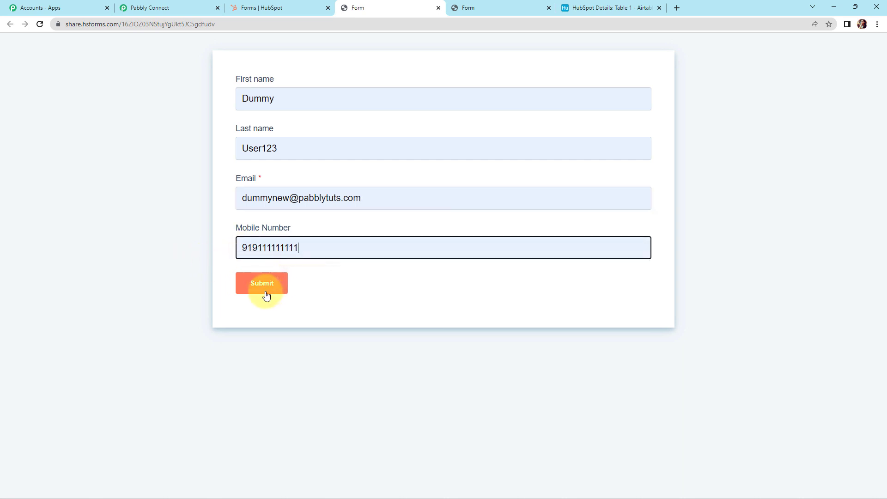
left_click(262, 287)
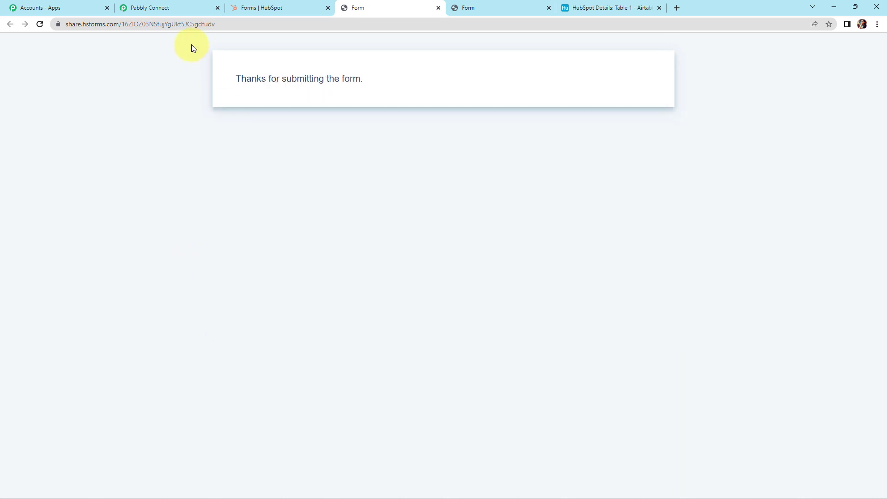
Review the captured HubSpot webhook response to its end, confirming the contact properties and source type FORM
left_click(171, 7)
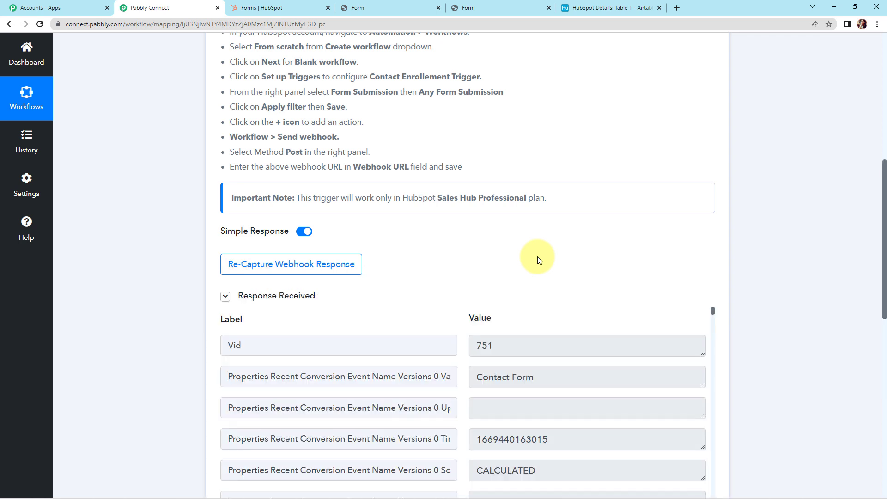
scroll(538, 258, "down", 3)
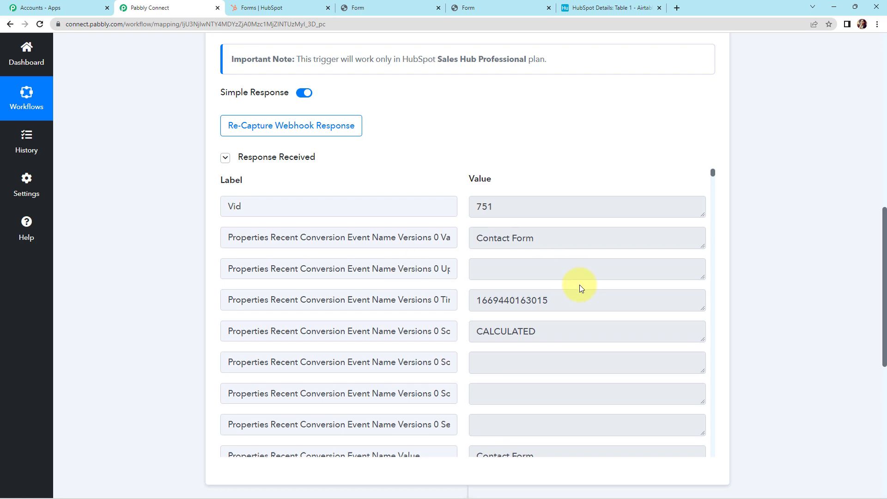
scroll(581, 288, "down", 15)
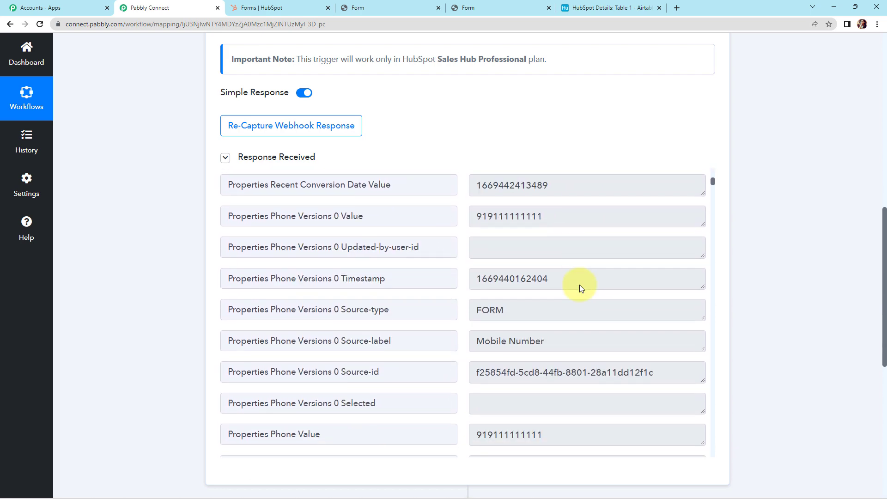
scroll(543, 238, "down", 10)
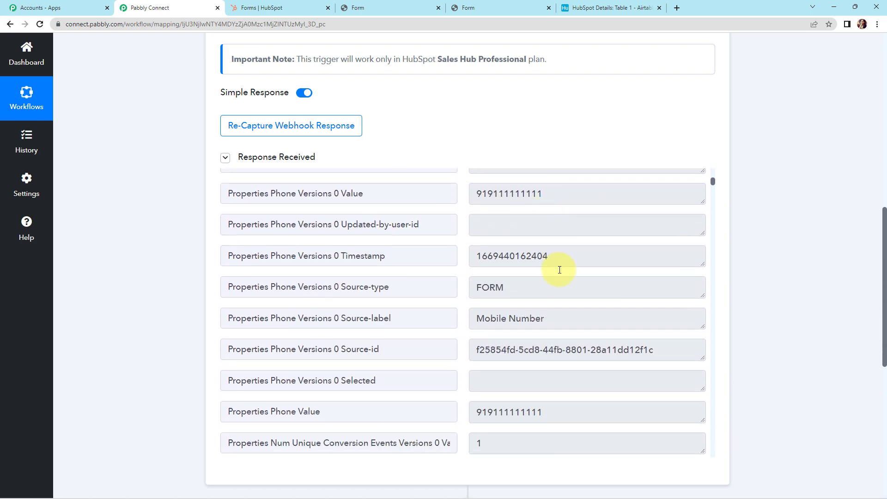
scroll(559, 270, "down", 10)
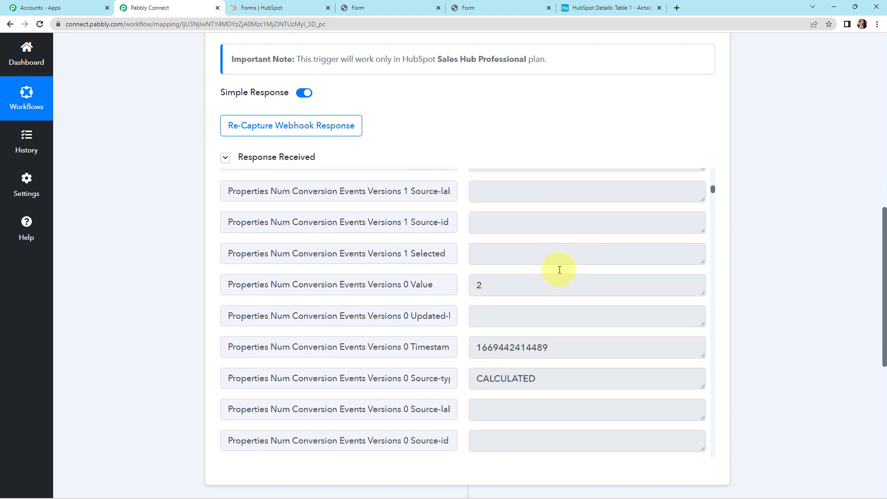
scroll(559, 270, "down", 1)
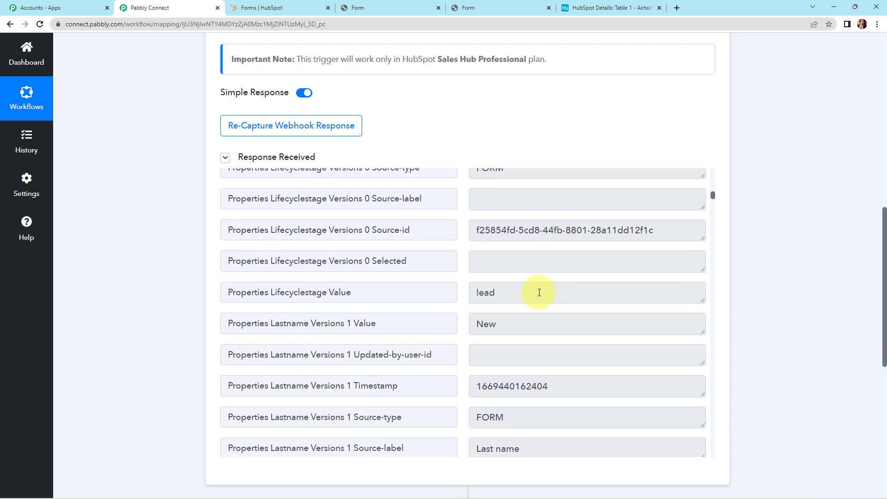
scroll(505, 330, "down", 4)
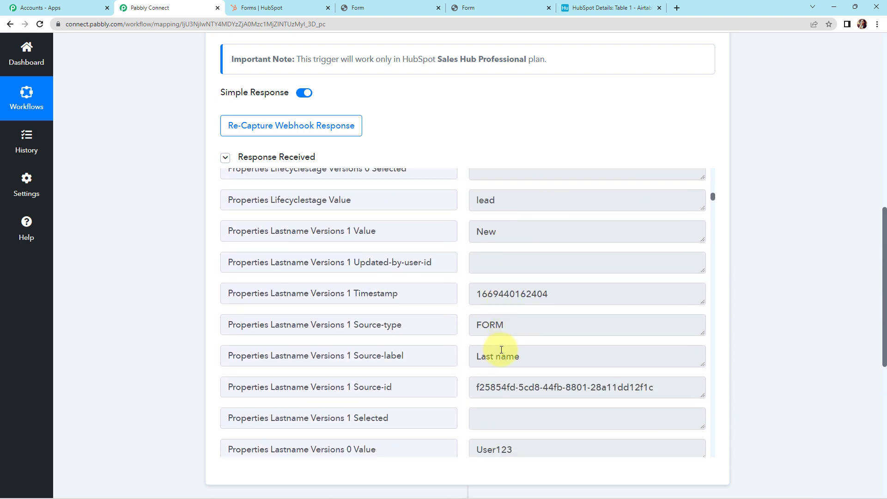
scroll(527, 359, "down", 5)
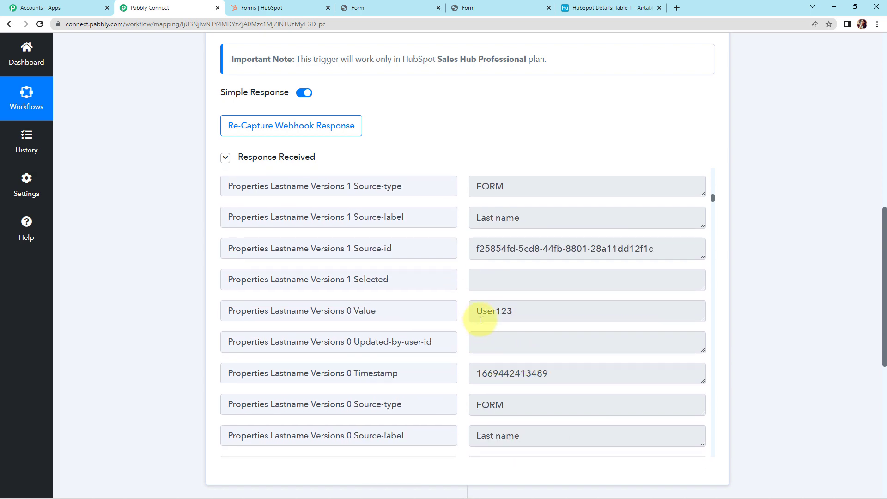
scroll(517, 318, "down", 10)
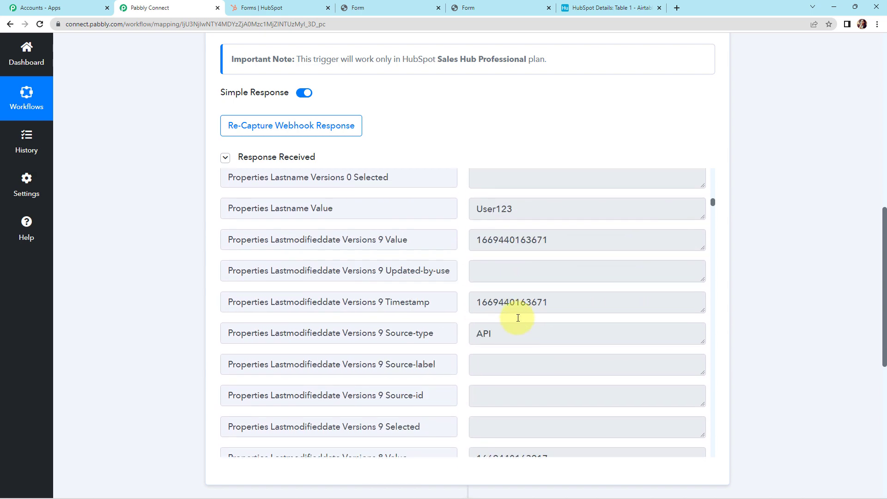
scroll(518, 318, "down", 18)
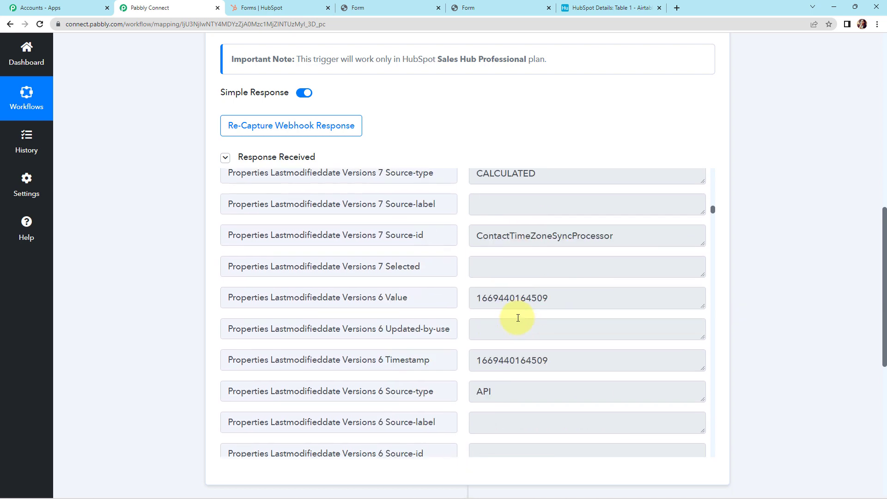
scroll(518, 318, "down", 10)
scroll(615, 330, "down", 18)
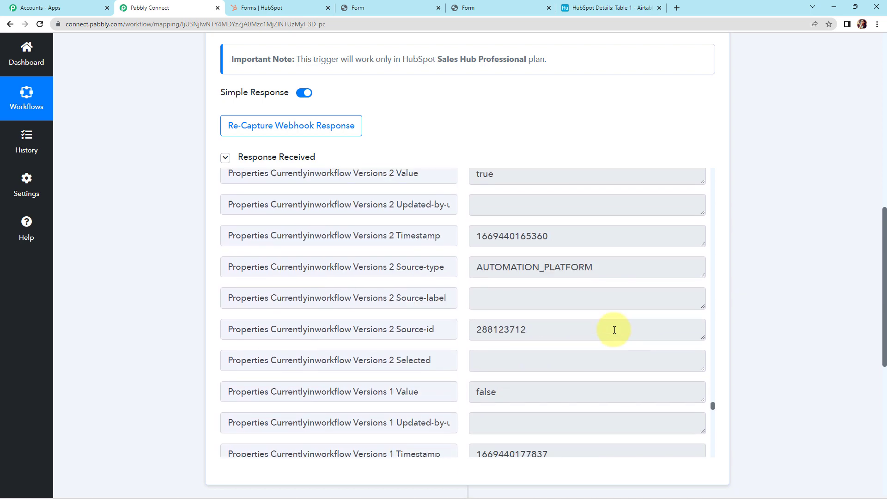
scroll(614, 330, "down", 4)
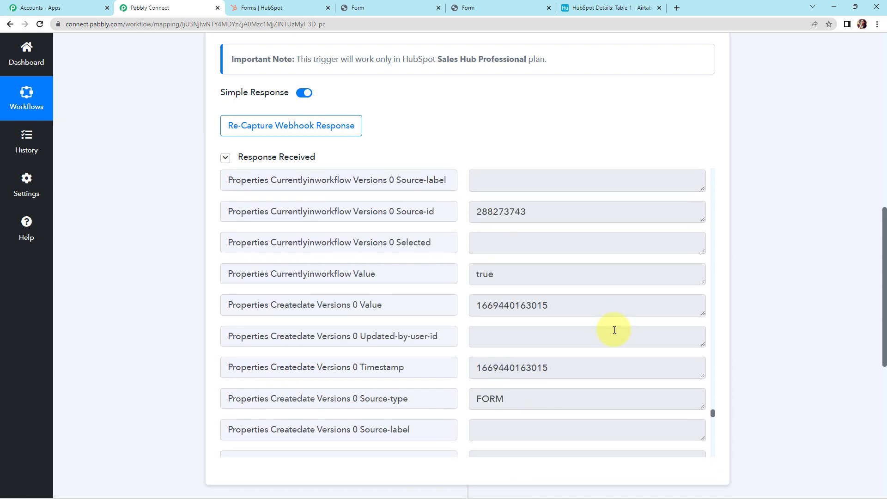
scroll(445, 322, "down", 6)
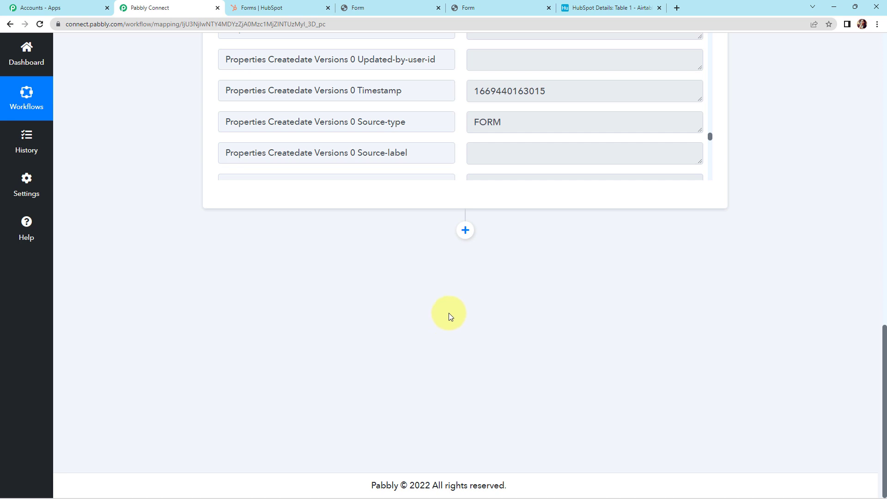
Add an Airtable action with the Create Record event below the HubSpot trigger and bring up its account connection
left_click(465, 231)
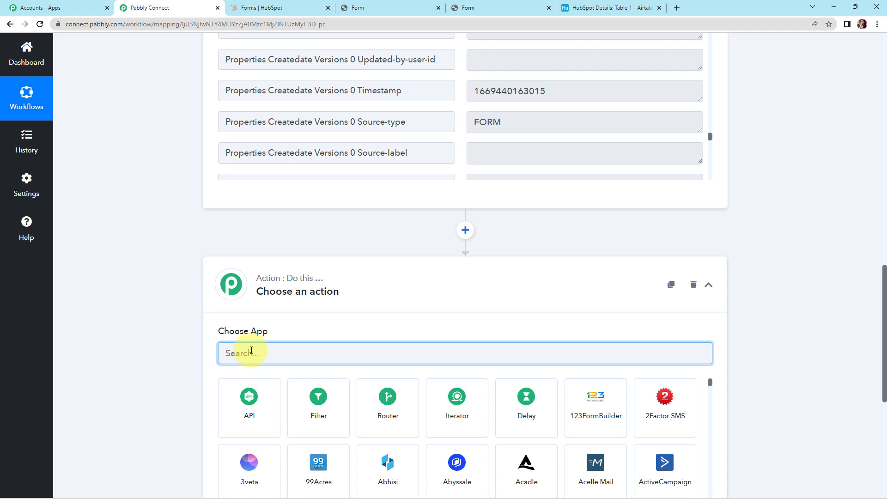
type("airtable")
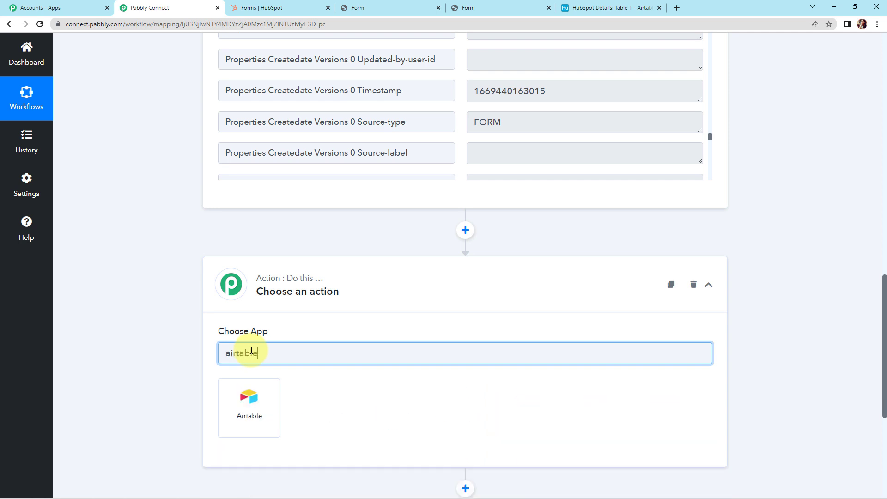
left_click(245, 406)
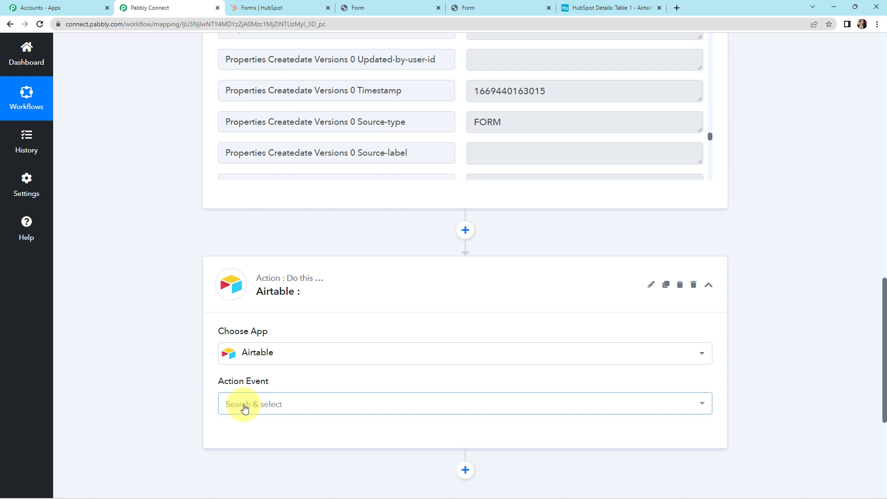
left_click(244, 406)
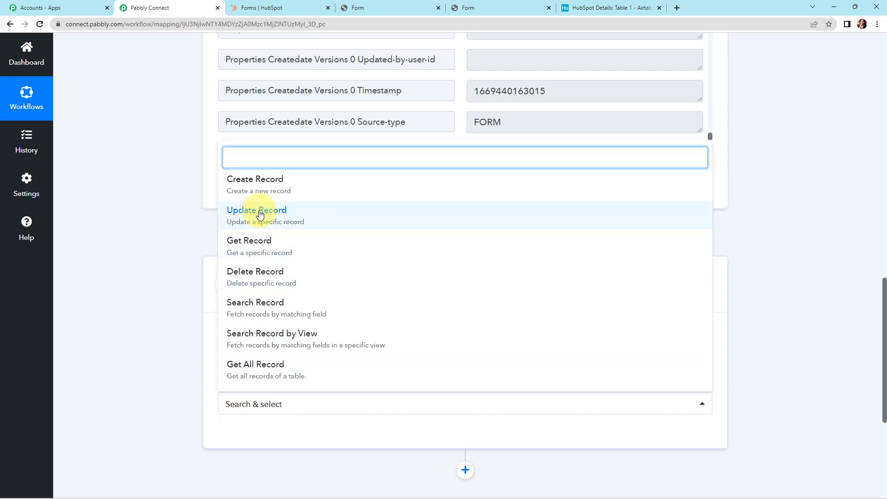
left_click(257, 179)
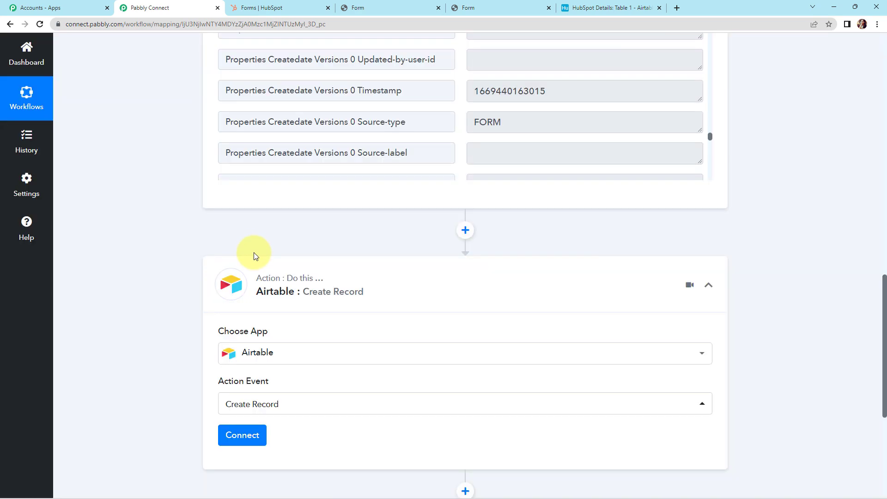
left_click(241, 441)
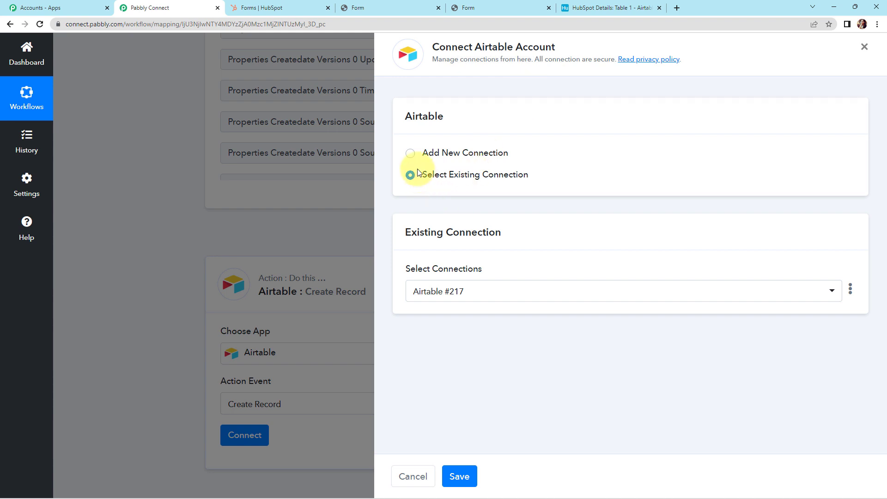
Choose a new Airtable connection, Airtable #218, and copy the API key from the Airtable account page
left_click(410, 153)
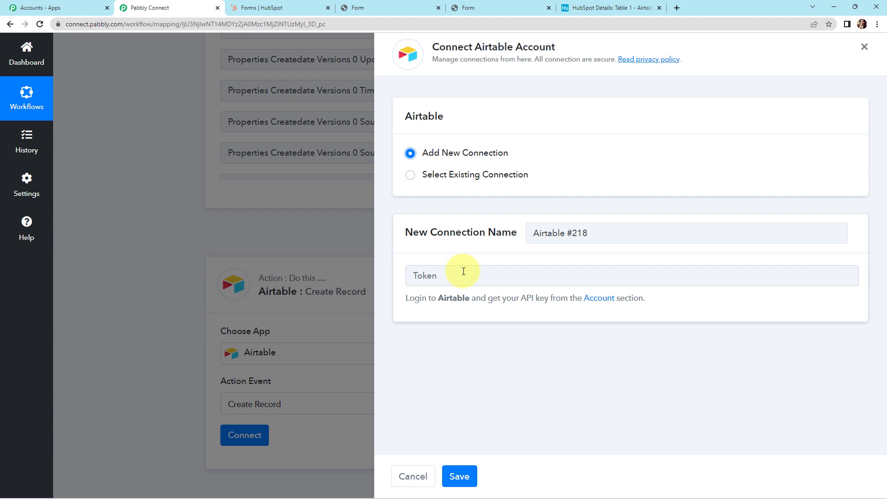
left_click(600, 298)
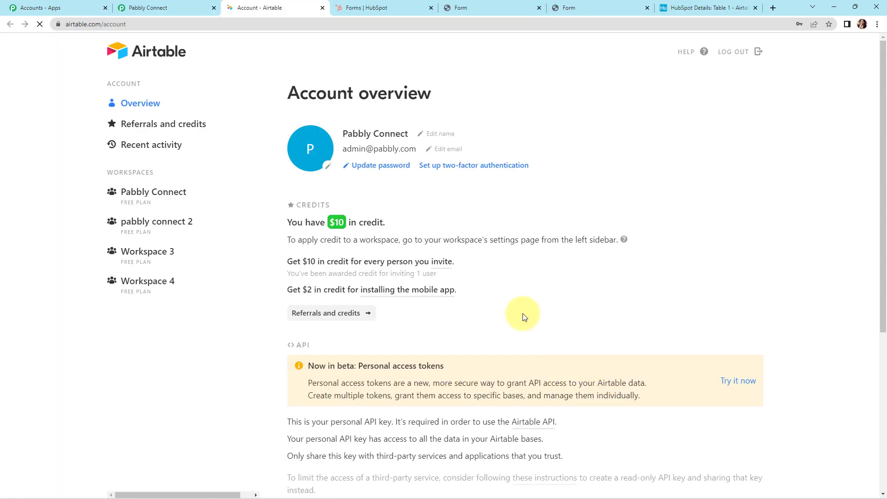
scroll(523, 314, "down", 5)
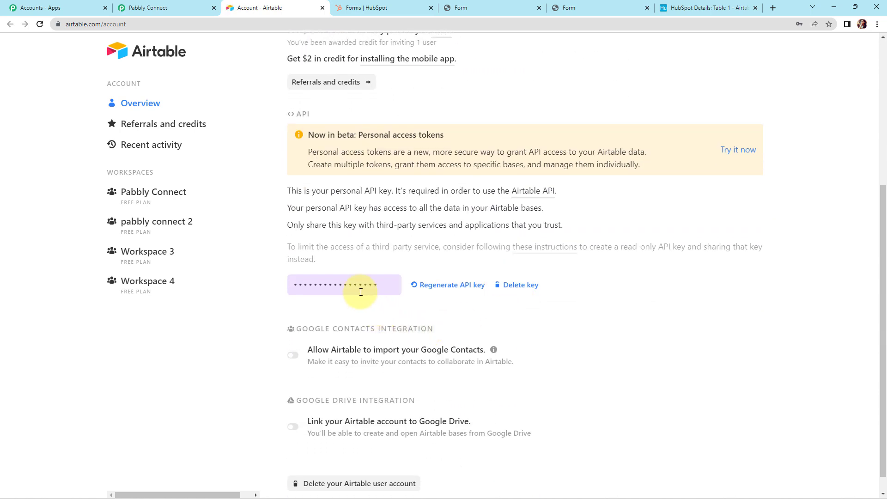
left_click(349, 290)
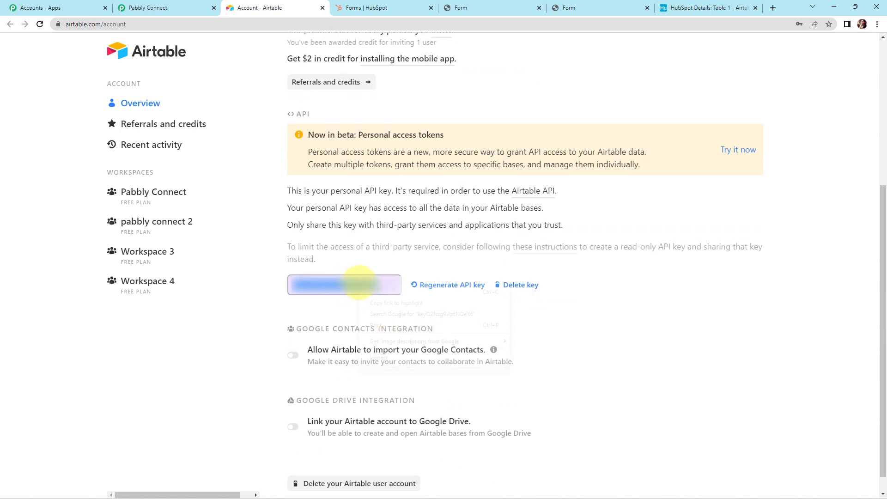
right_click(355, 280)
left_click(371, 287)
left_click(167, 8)
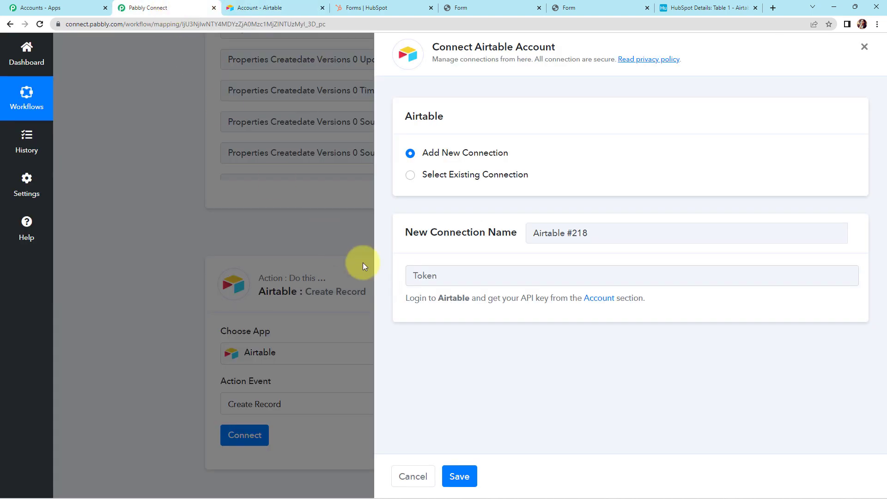
Paste the API key into the Token field, save the connection, and review the Base Id and Table ID settings
left_click(434, 275)
key("ctrl+v")
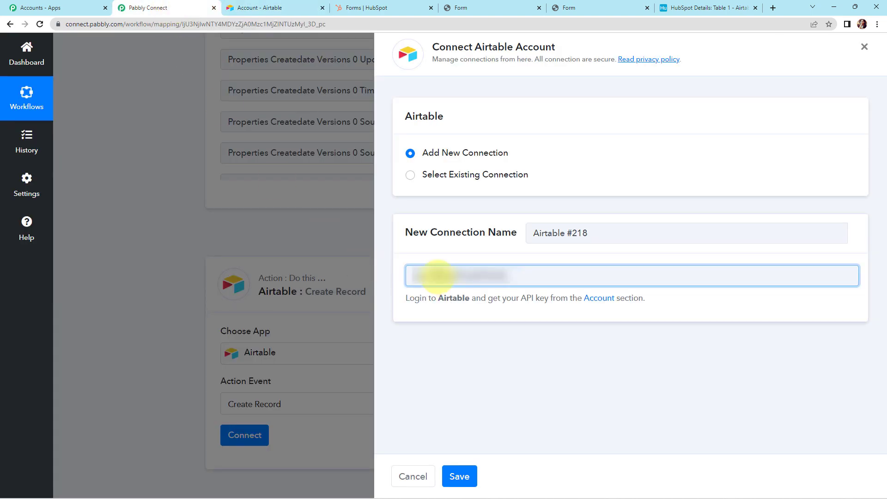
left_click(458, 477)
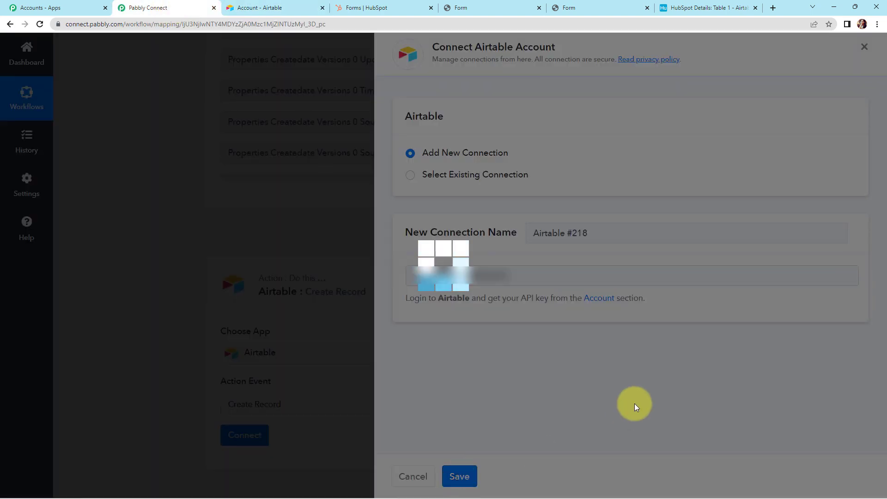
scroll(600, 393, "down", 1)
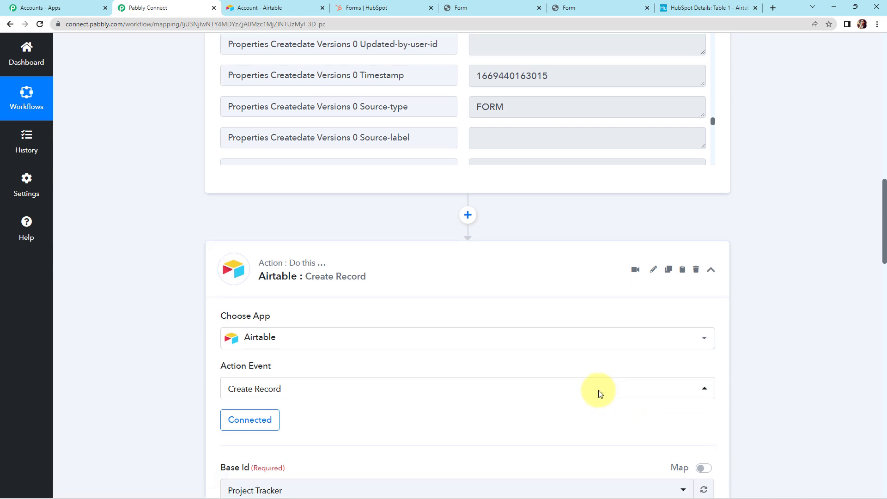
scroll(598, 390, "down", 3)
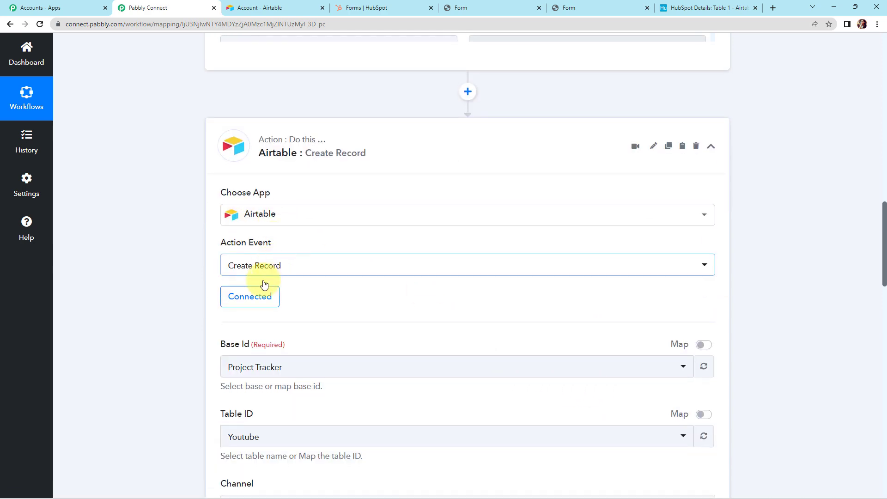
scroll(365, 324, "down", 3)
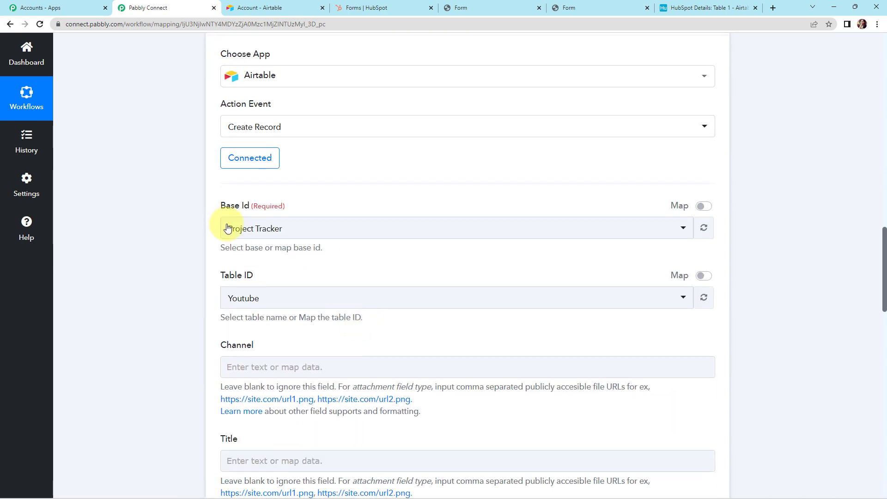
scroll(208, 214, "down", 2)
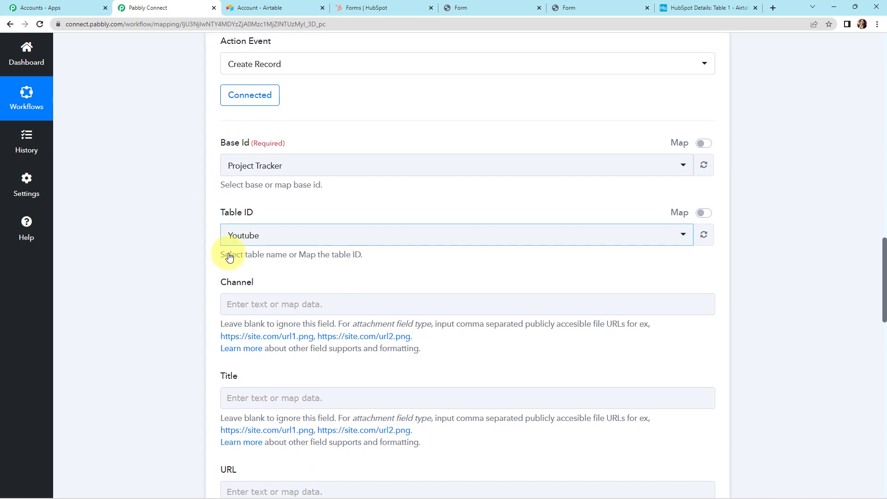
scroll(230, 257, "down", 2)
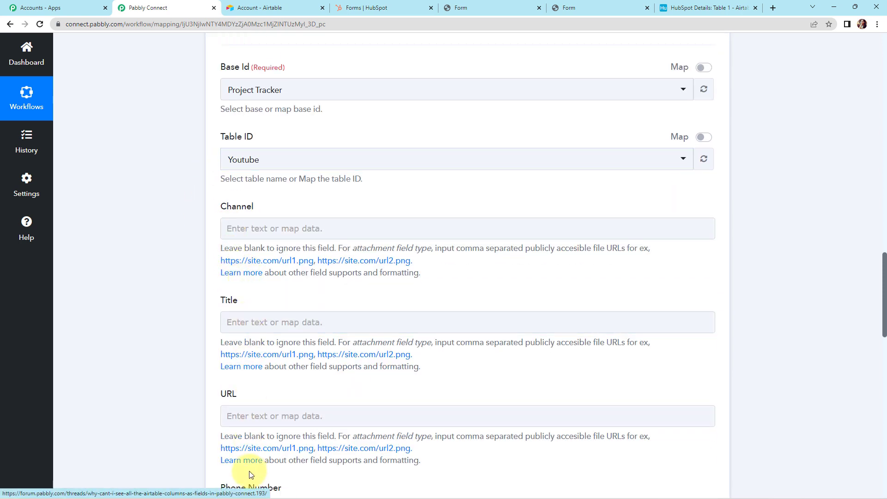
scroll(230, 455, "up", 3)
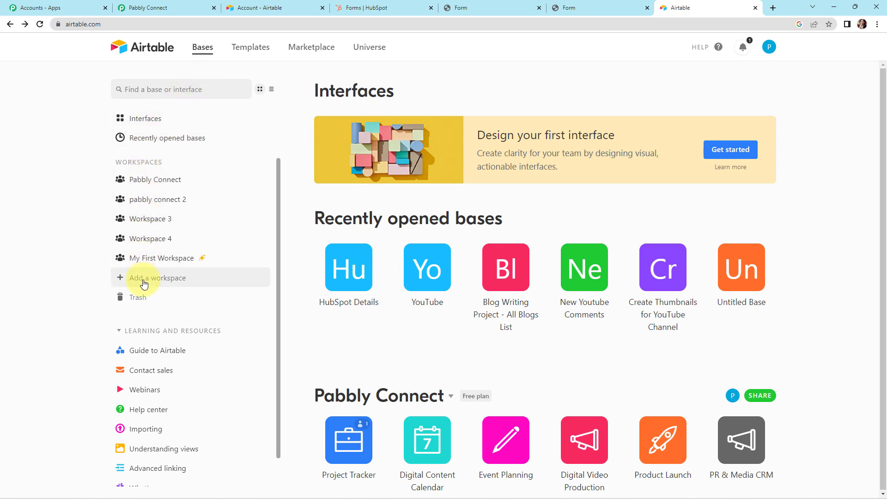
Open the HubSpot Details base in Airtable to confirm Table 1's name, email and phone columns
scroll(193, 258, "down", 1)
scroll(193, 262, "down", 1)
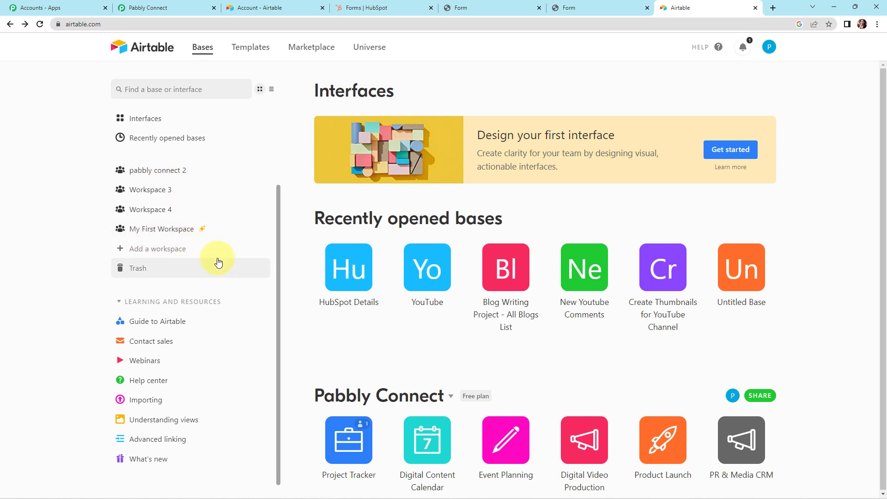
scroll(493, 248, "down", 2)
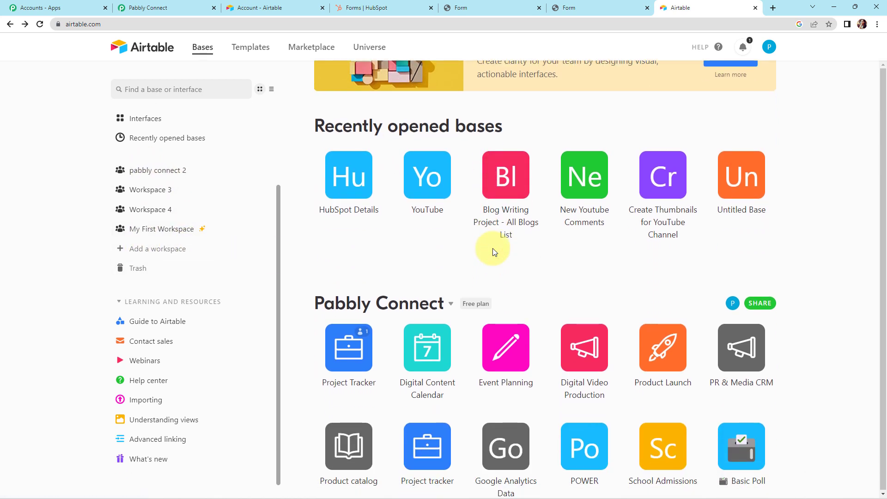
left_click(344, 179)
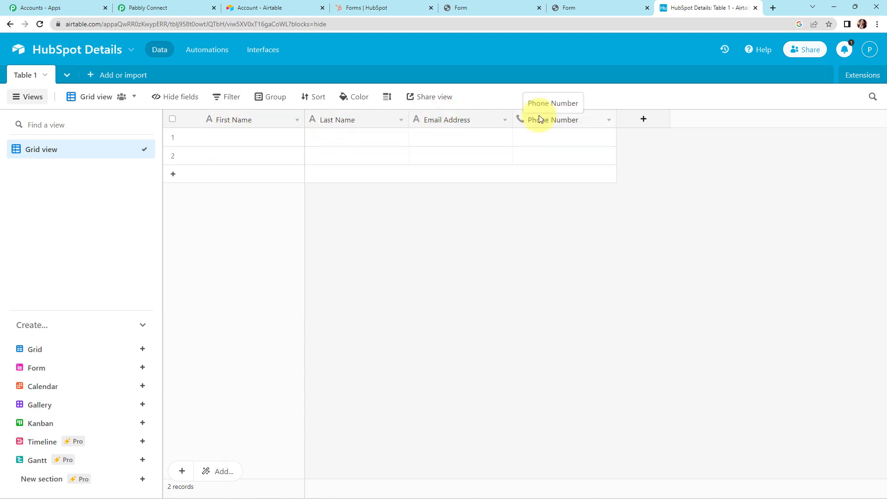
Select HubSpot Details as the Airtable base and open the data picker for the First Name field
left_click(157, 8)
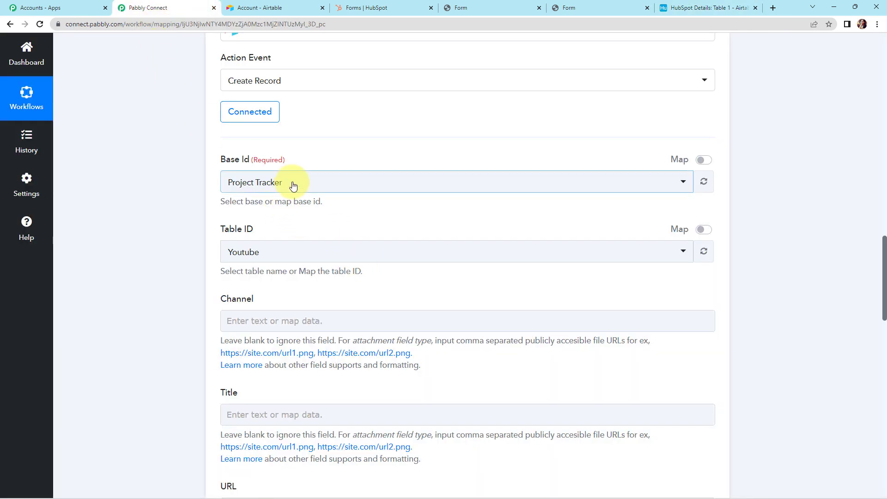
left_click(293, 186)
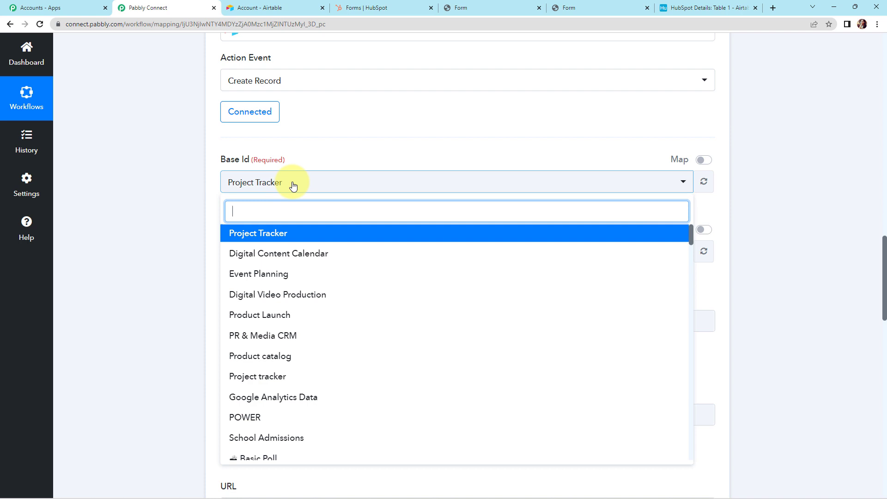
type("hub")
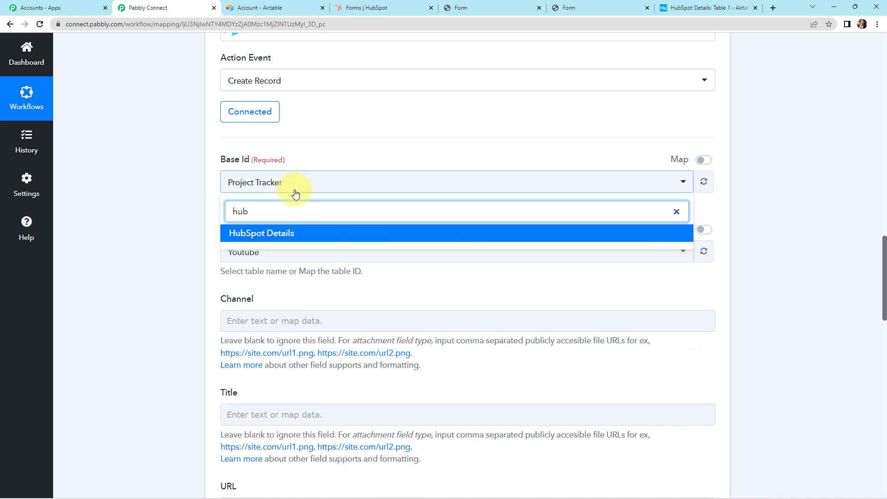
left_click(275, 234)
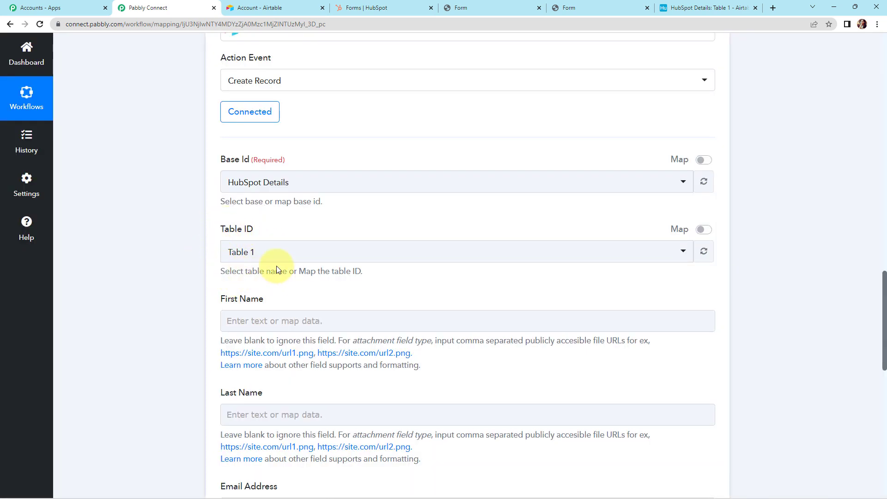
scroll(192, 253, "down", 2)
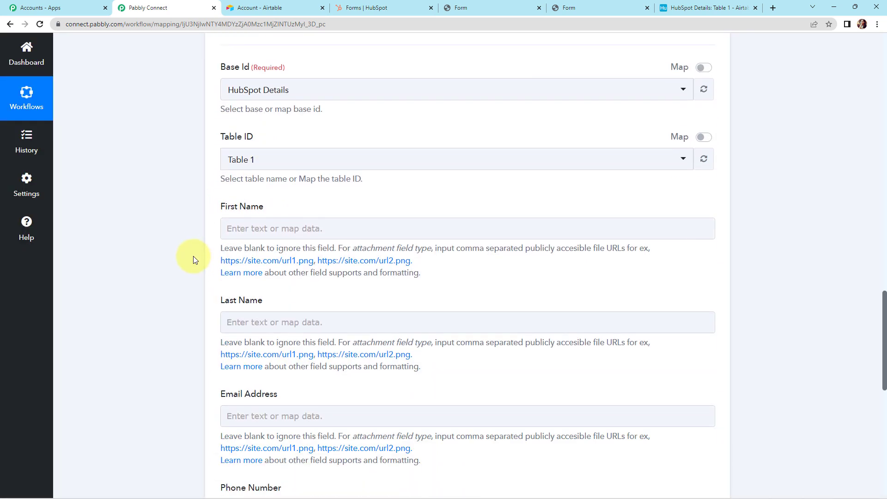
scroll(238, 230, "down", 3)
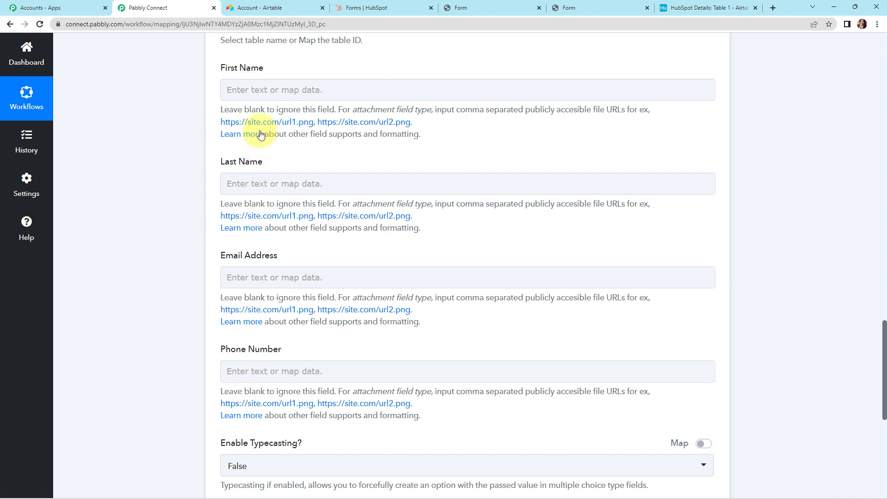
left_click(263, 90)
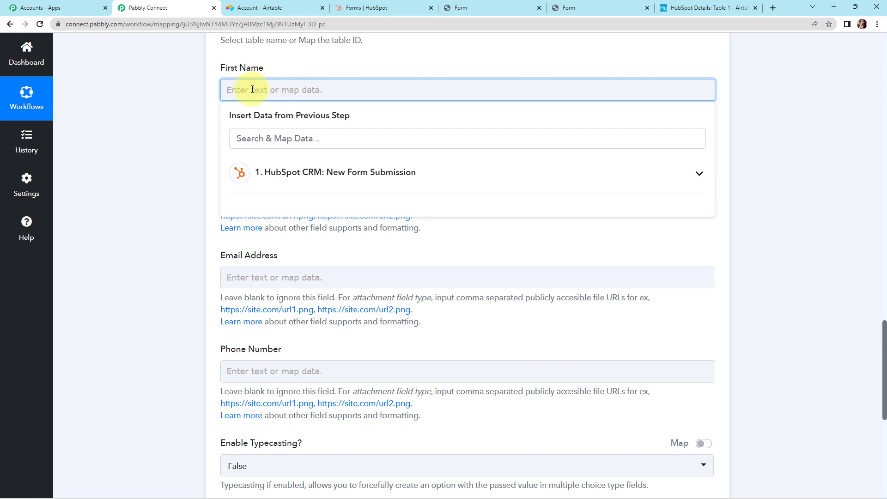
Map the HubSpot submission's first name and last name into the First Name and Last Name fields
left_click(271, 176)
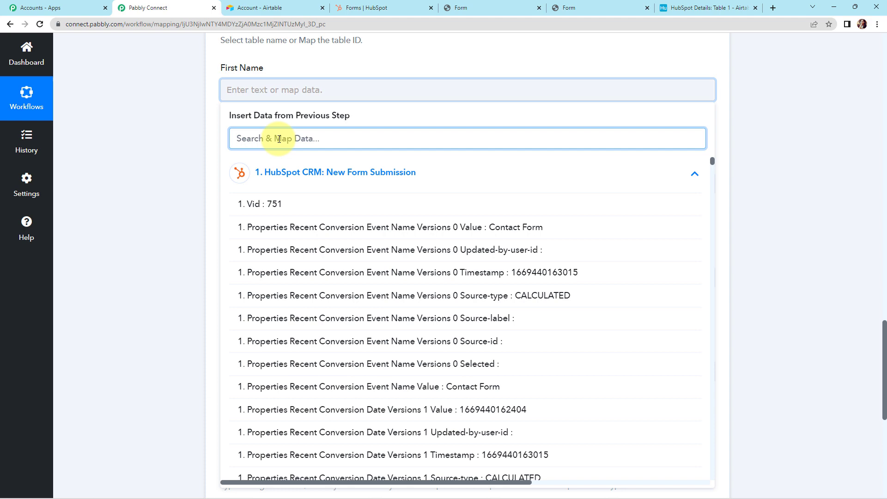
type("dumm")
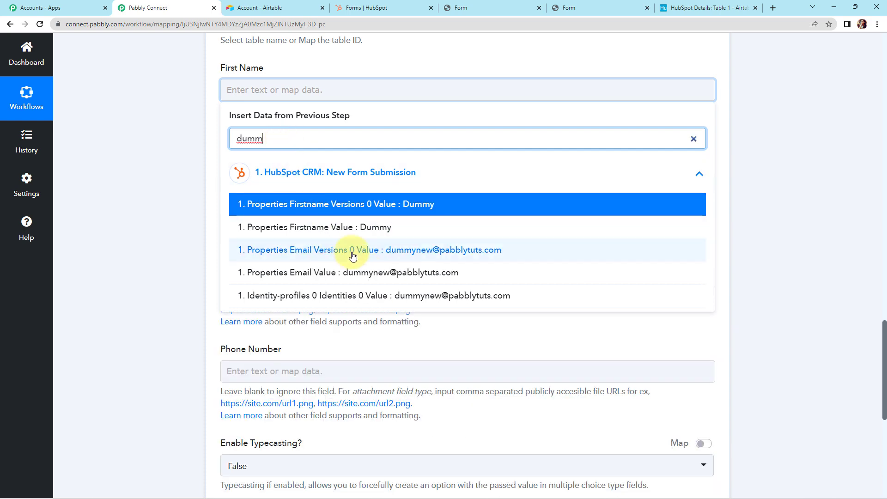
left_click(356, 226)
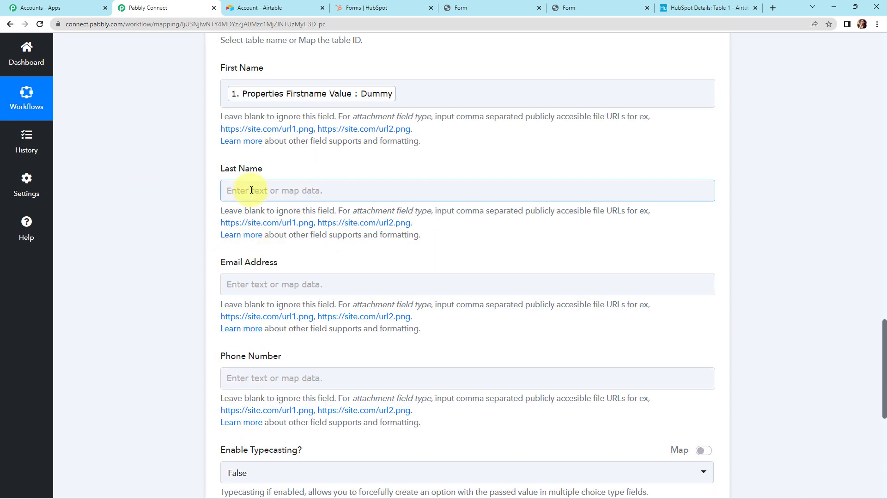
left_click(225, 190)
left_click(270, 242)
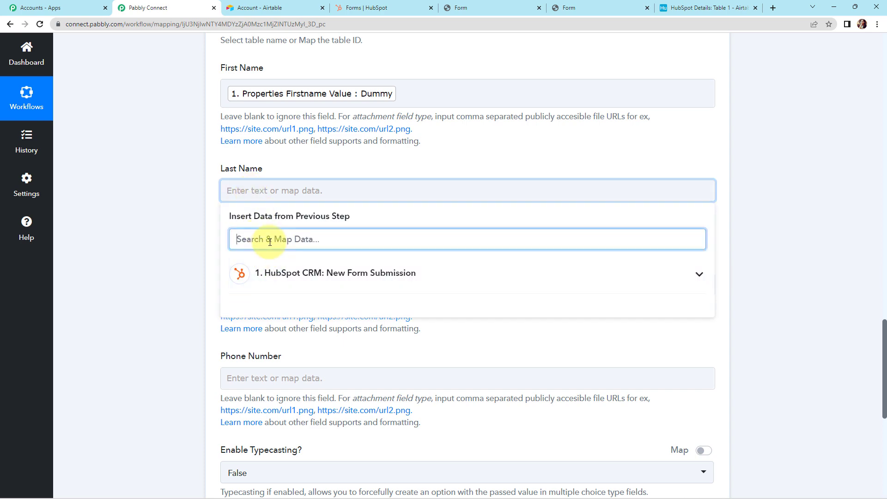
type("user")
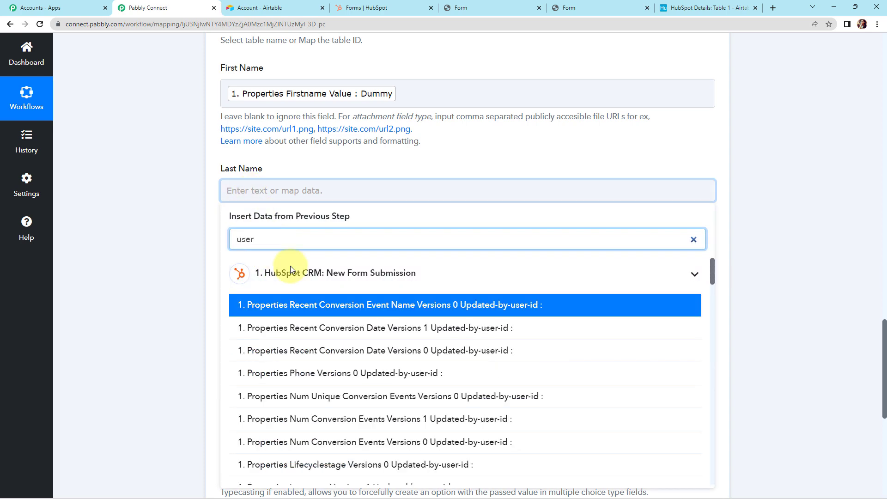
scroll(359, 327, "down", 10)
scroll(351, 329, "up", 4)
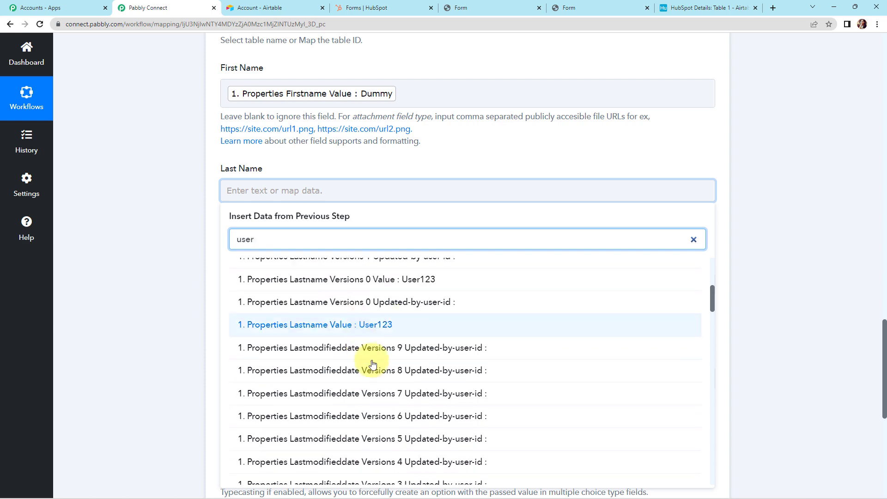
left_click(350, 329)
left_click(184, 258)
Map the HubSpot submission's email and phone values into Email Address and Phone Number
scroll(183, 258, "down", 2)
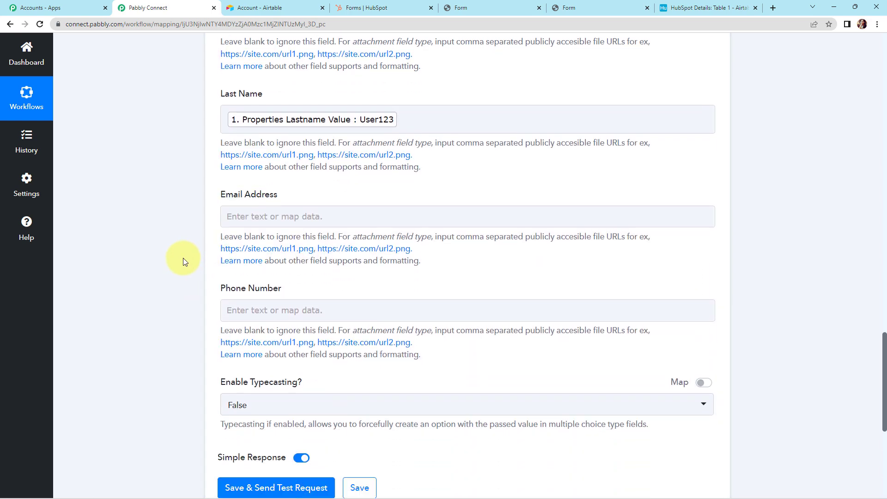
left_click(272, 200)
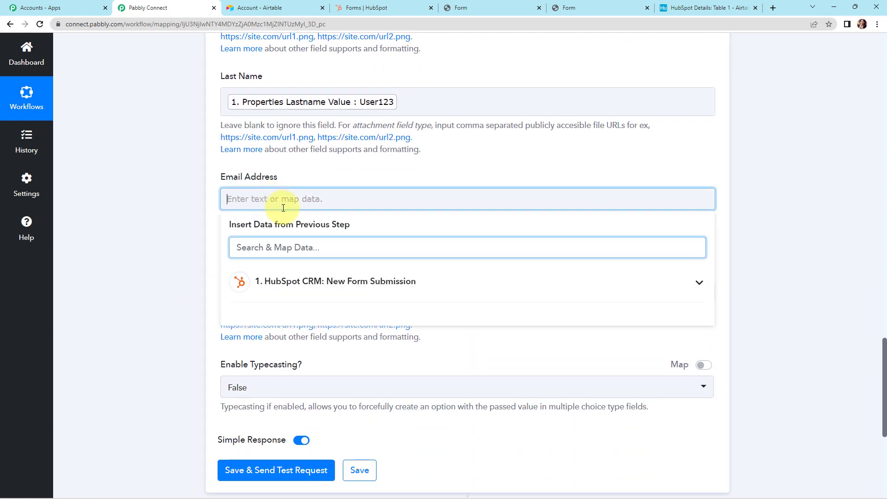
left_click(295, 282)
type("@")
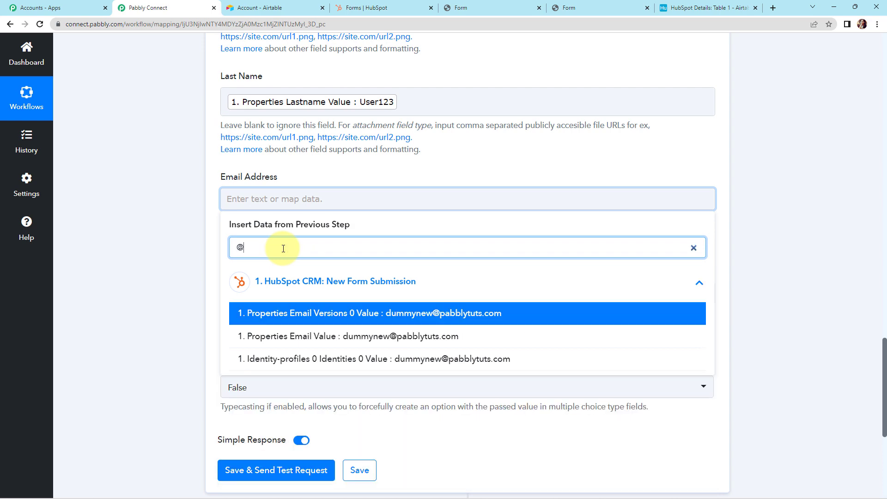
left_click(297, 336)
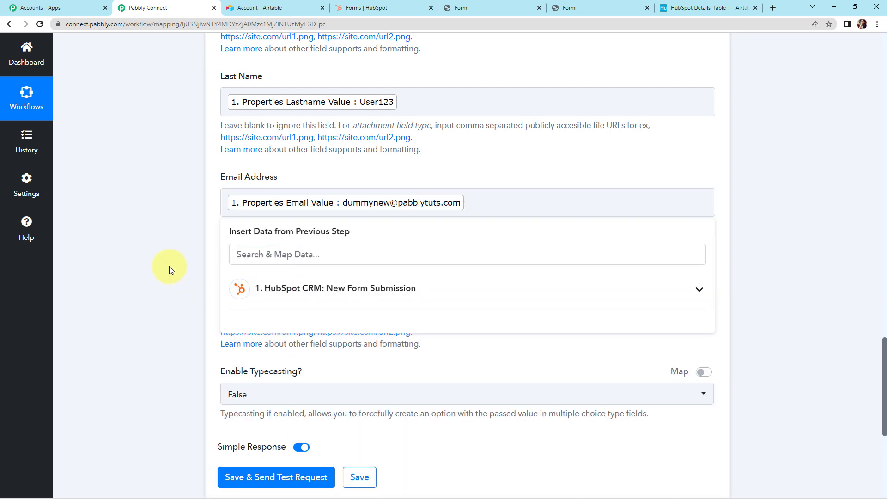
scroll(169, 266, "down", 2)
scroll(169, 266, "down", 1)
left_click(261, 162)
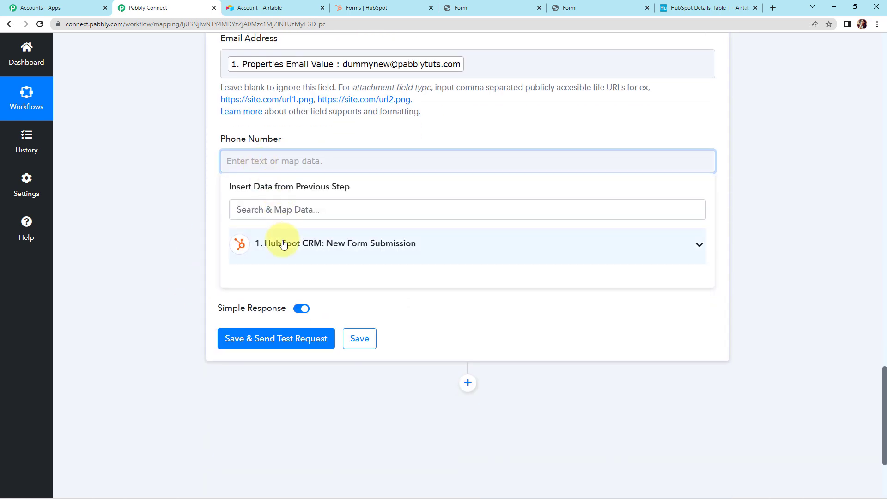
left_click(283, 243)
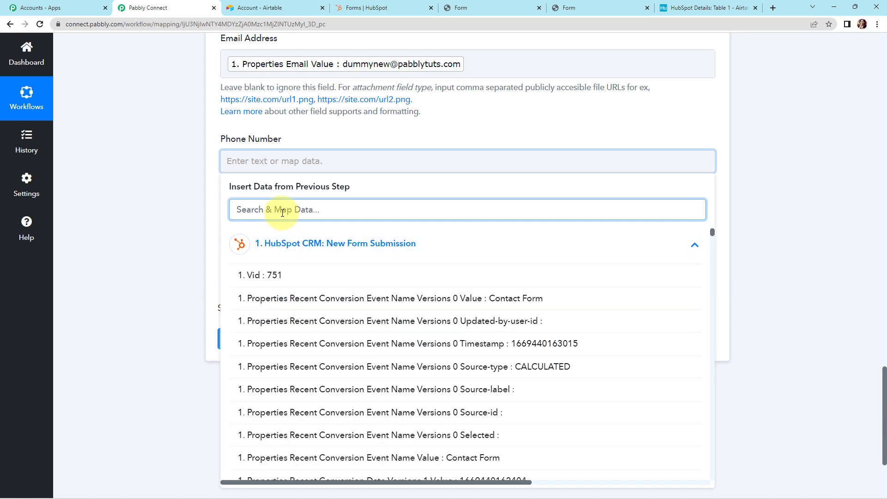
type("911")
left_click(277, 298)
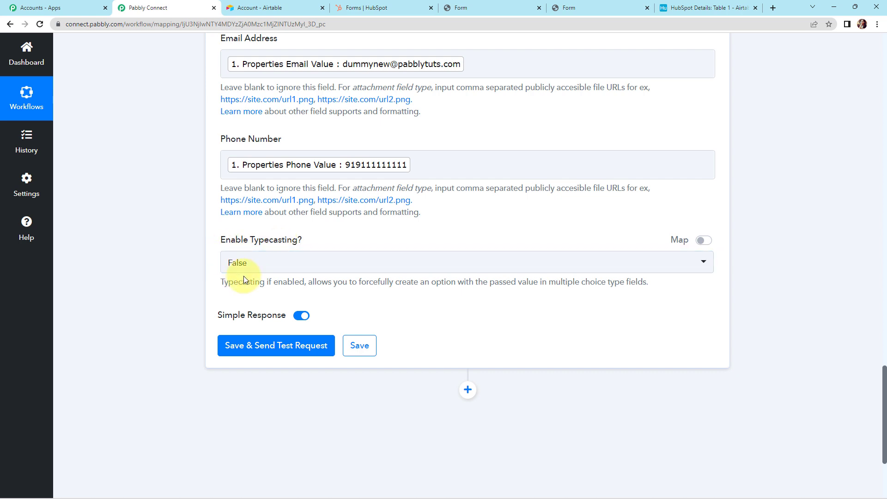
Save and send a test request creating the Dummy User123 Airtable record, then reload the HubSpot form
left_click(242, 349)
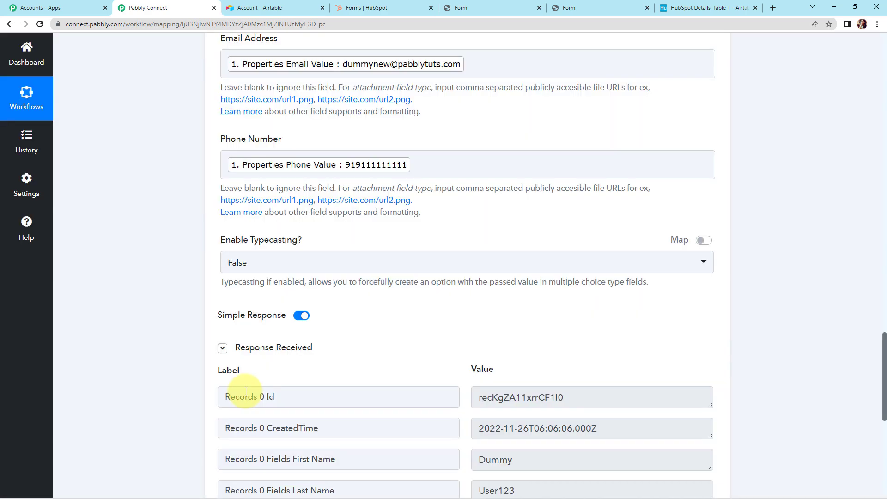
scroll(778, 315, "down", 3)
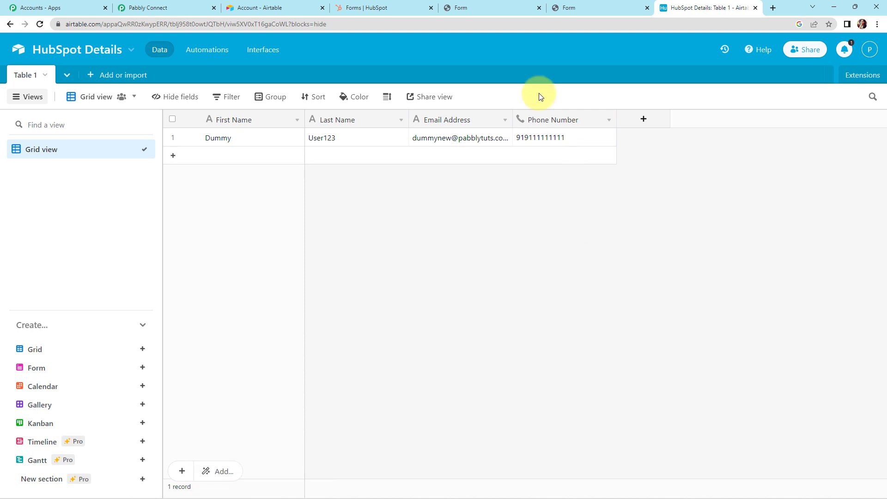
left_click(482, 6)
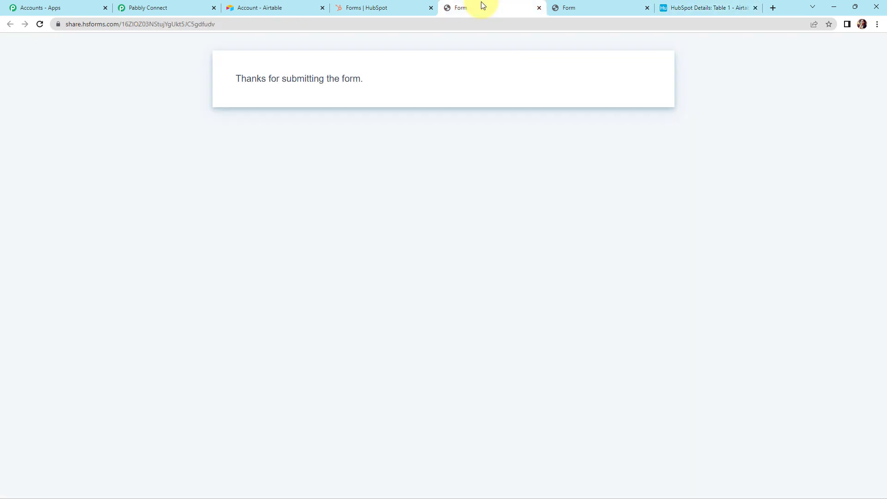
left_click(40, 25)
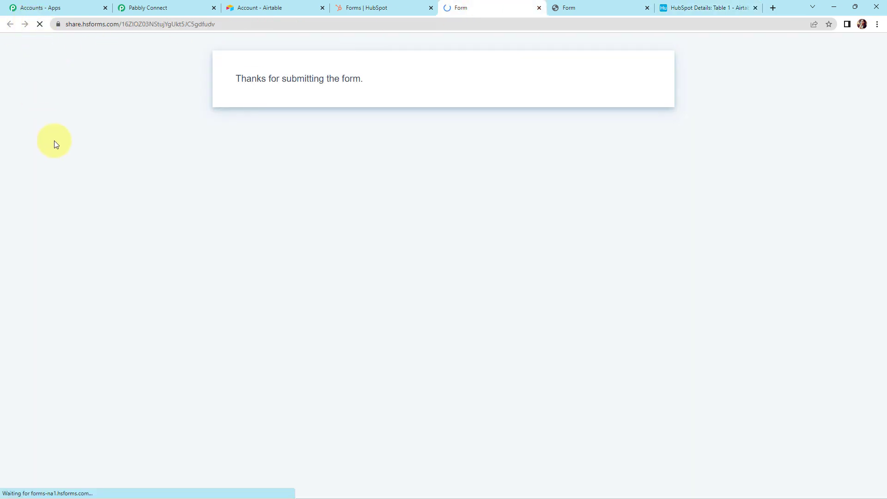
Submit the HubSpot form with first name New, last name Test, an e-mail address and mobile number
left_click(266, 100)
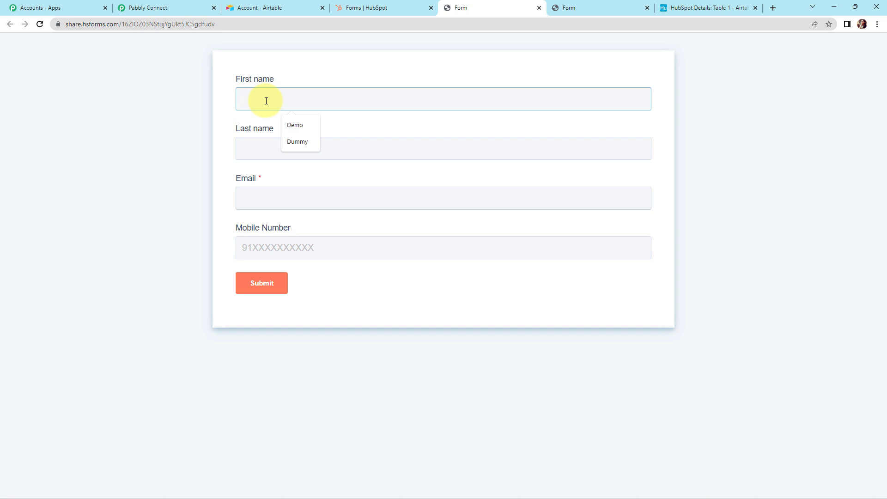
type("New")
key("Tab")
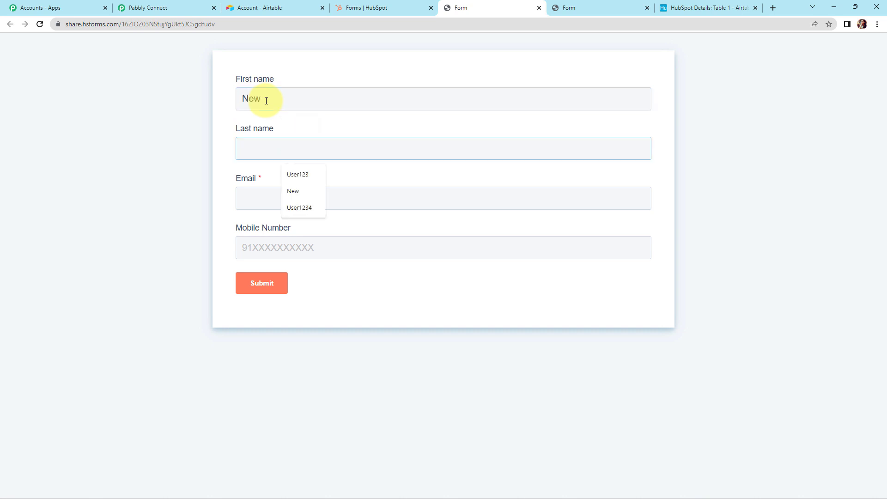
type("Test")
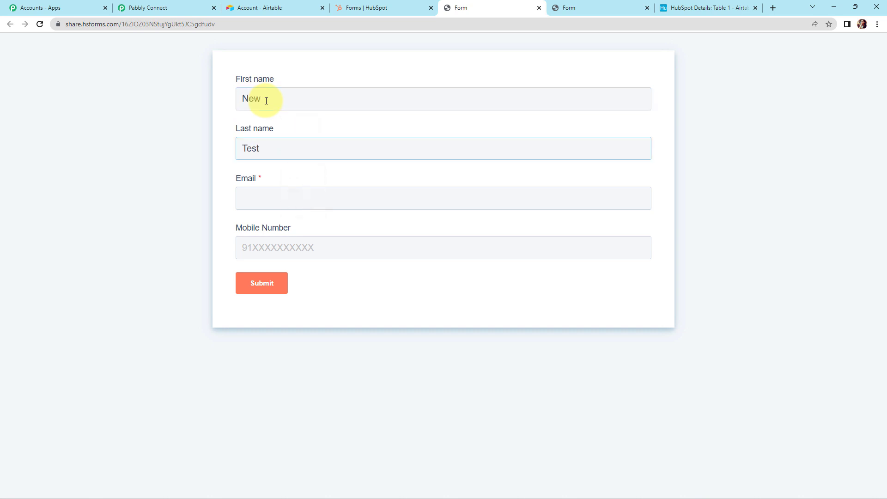
key("Tab")
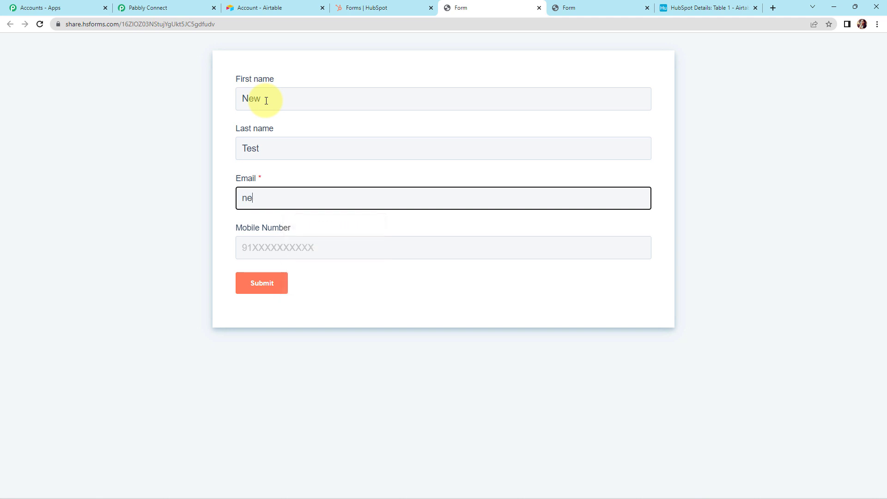
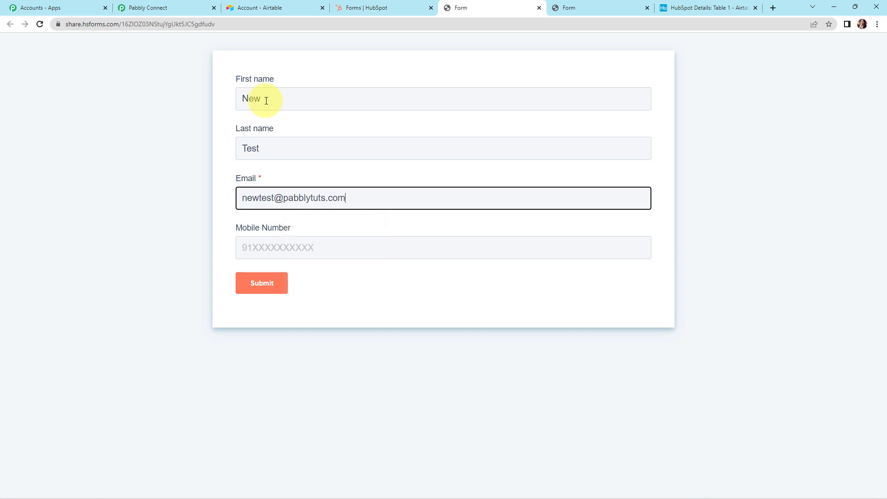
key("Tab")
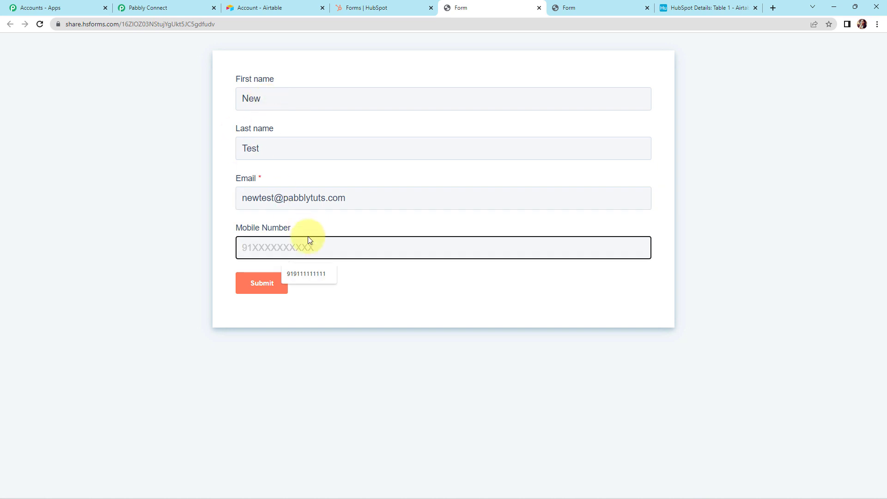
left_click(306, 275)
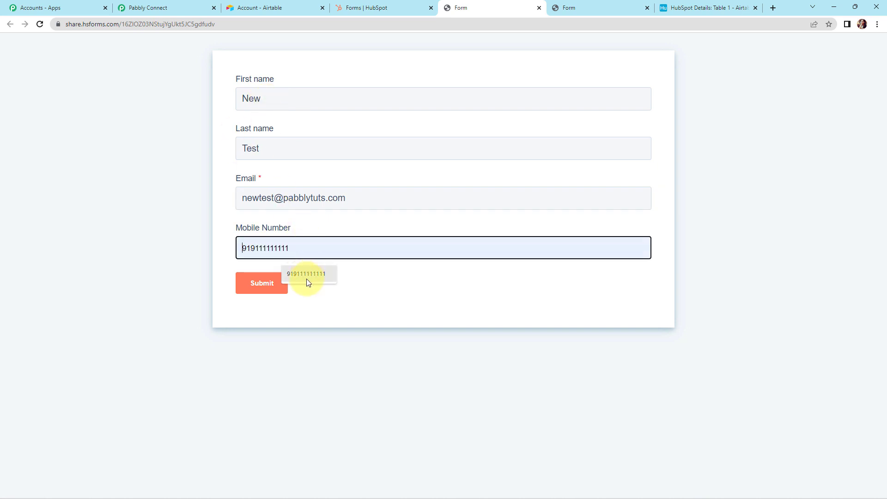
left_click(261, 289)
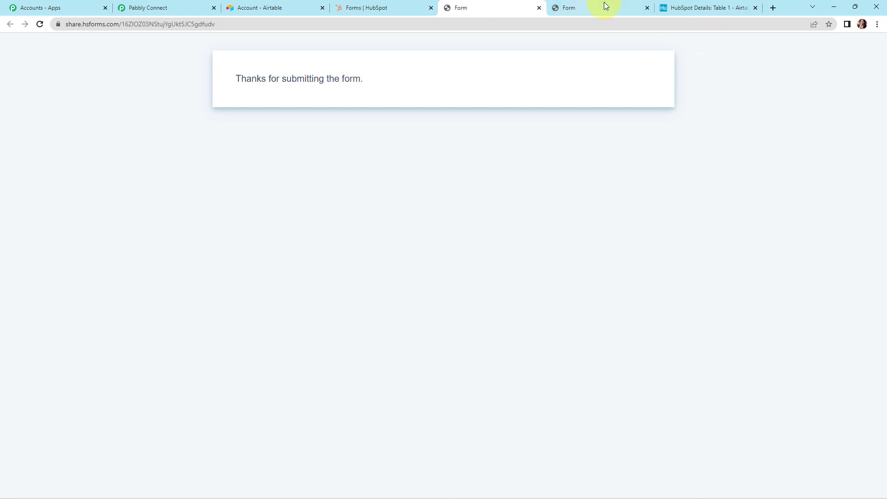
Verify the New Test row in Airtable, then collapse the HubSpot trigger and Airtable action steps
left_click(705, 8)
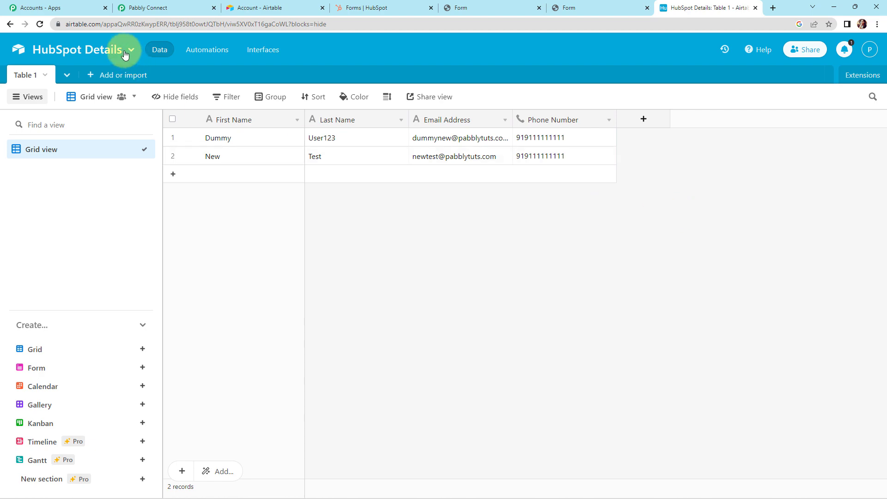
left_click(139, 7)
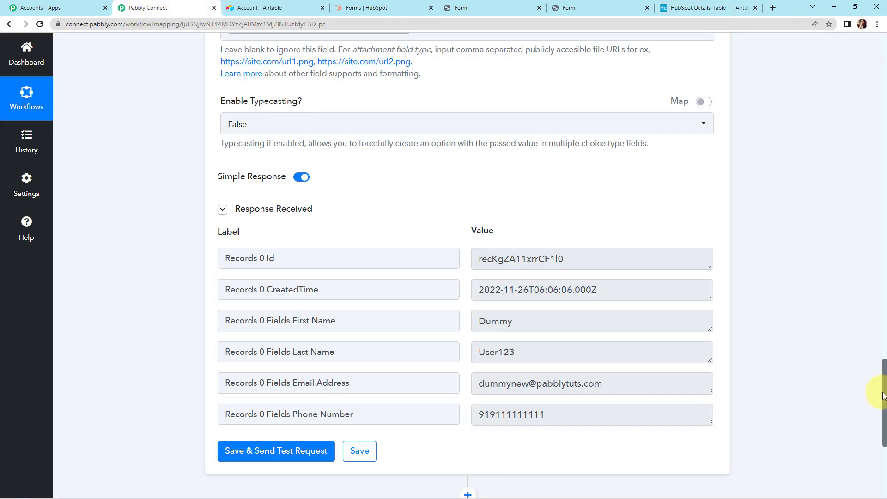
left_click_drag(881, 399, 866, 60)
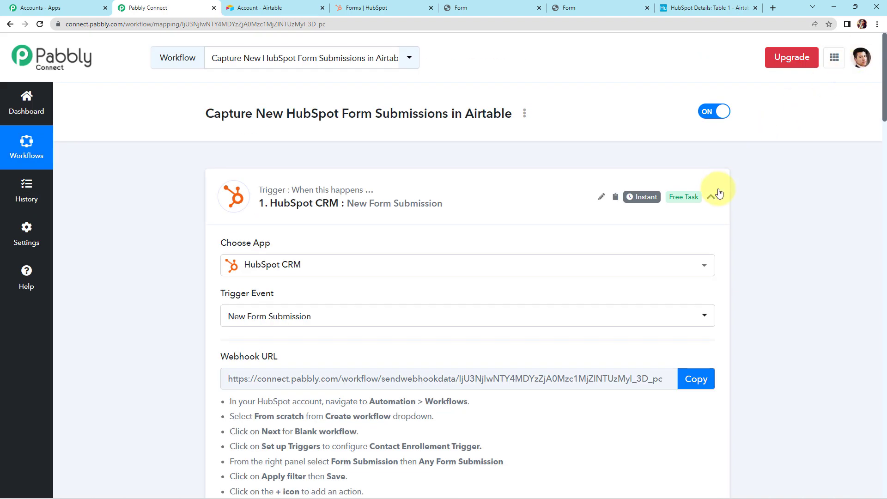
left_click(711, 197)
left_click(712, 303)
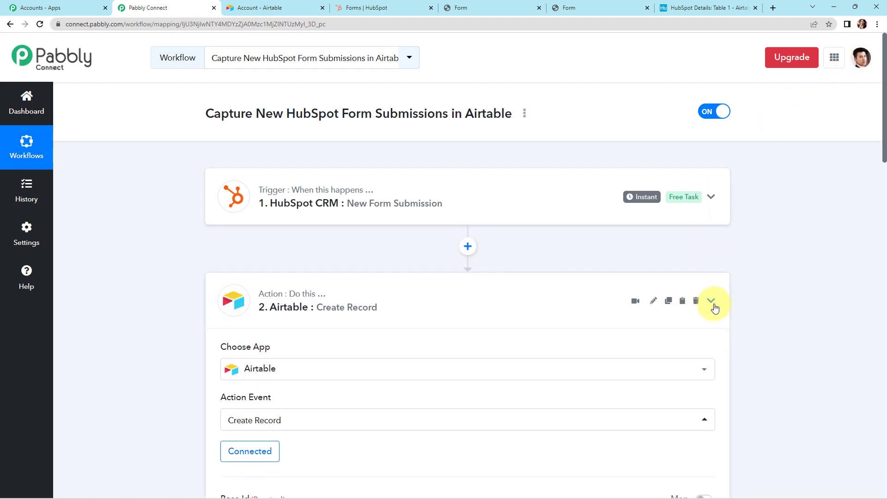